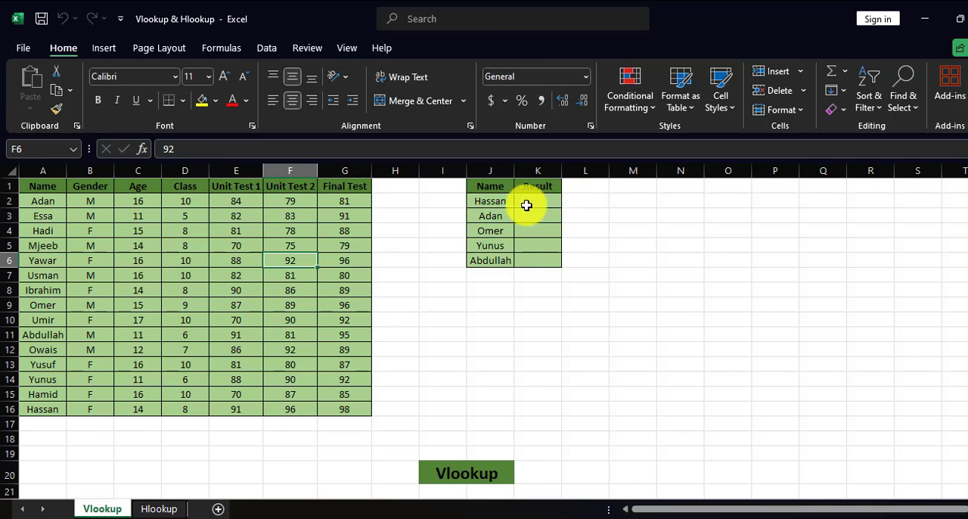
# Step: Try a VLOOKUP in K2 with the student's name entered directly as lookup value, table array A1:G16, column index 4 and exact match 0
pyautogui.click(524, 206)
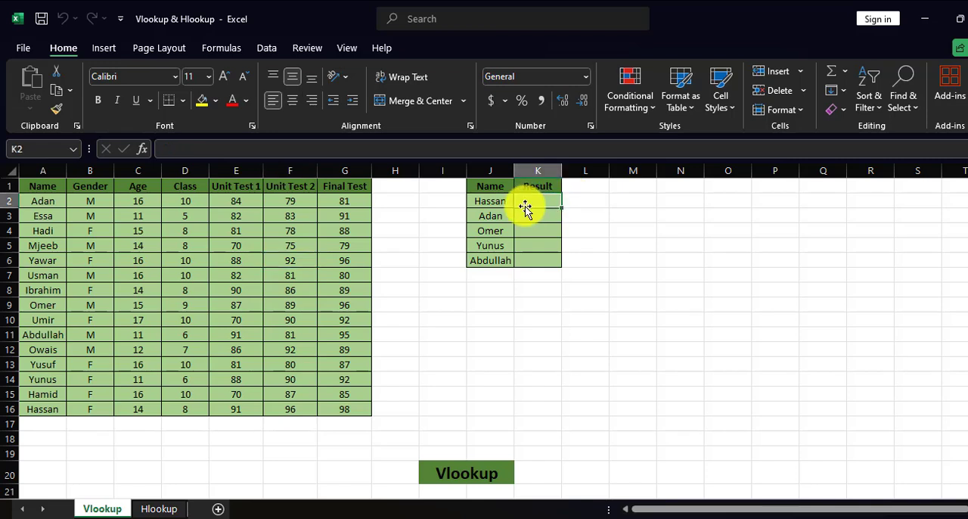
pyautogui.write('=')
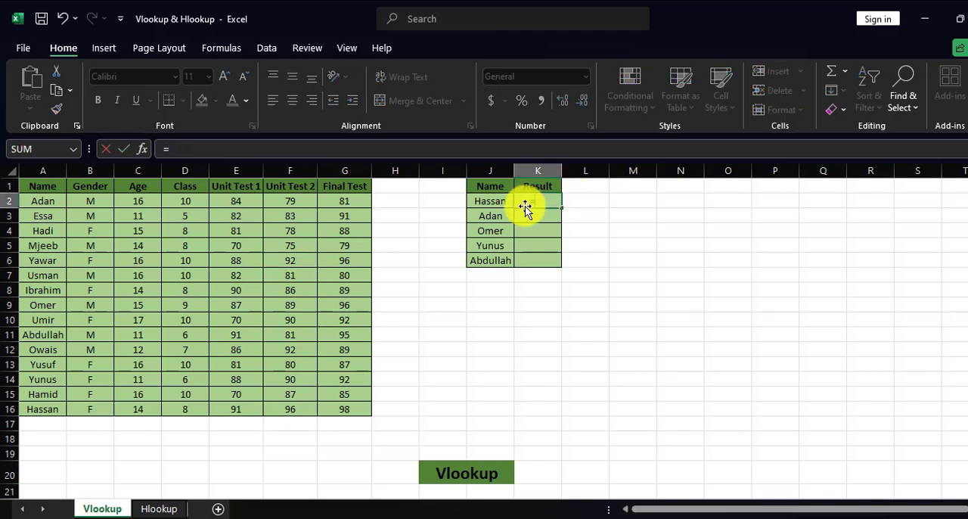
pyautogui.write('vl')
pyautogui.press('Tab')
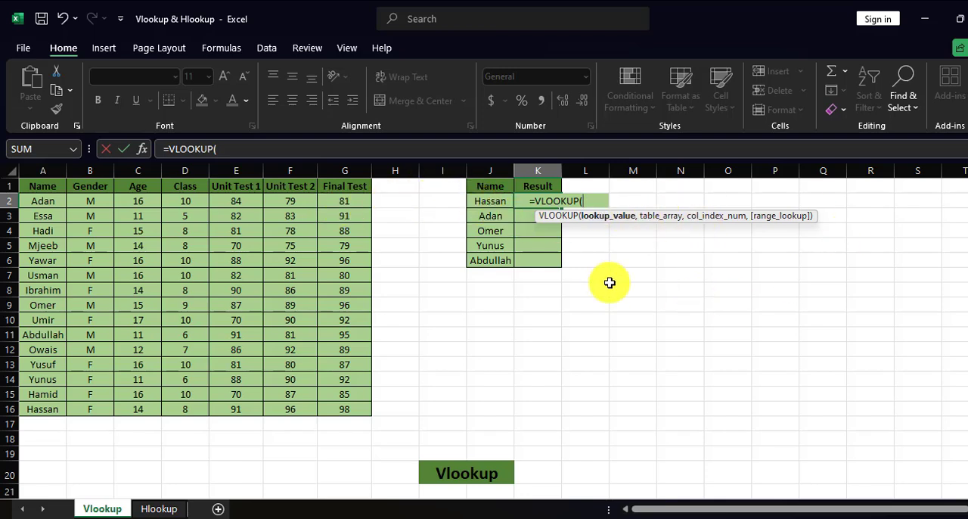
pyautogui.write('hassa')
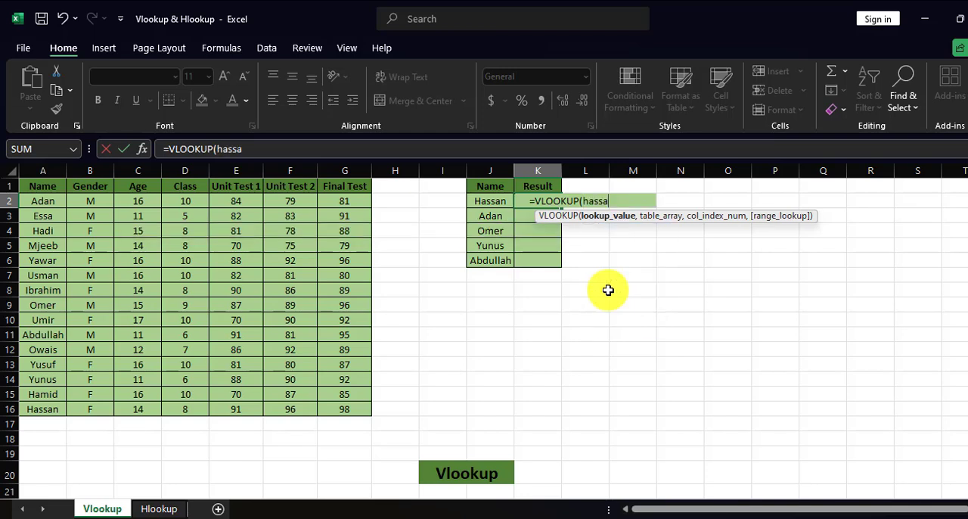
pyautogui.write('n,')
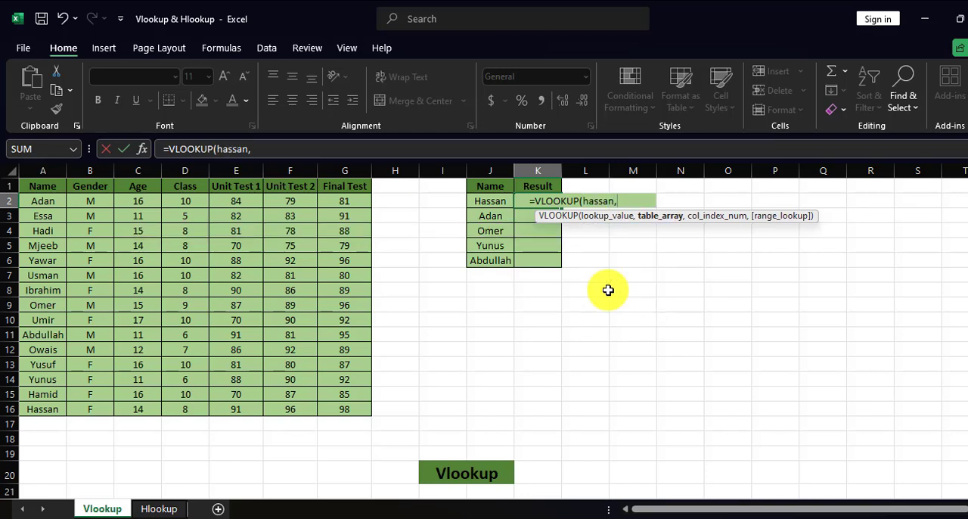
pyautogui.moveTo(37, 186); pyautogui.dragTo(330, 403)
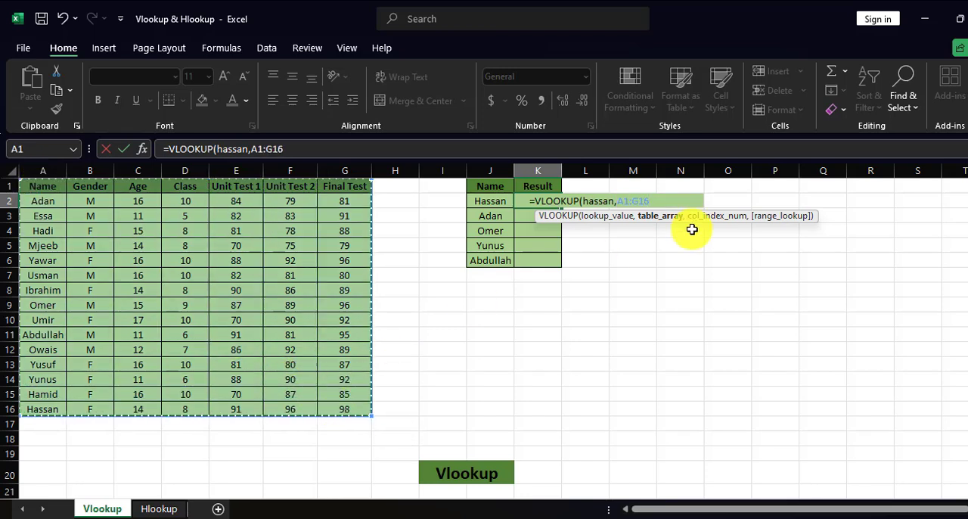
pyautogui.write(',')
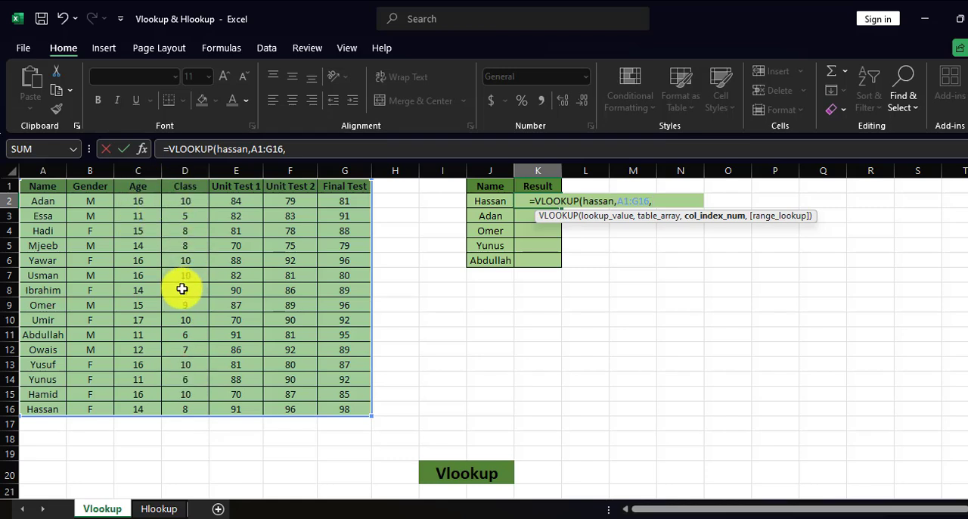
pyautogui.write('4,0')
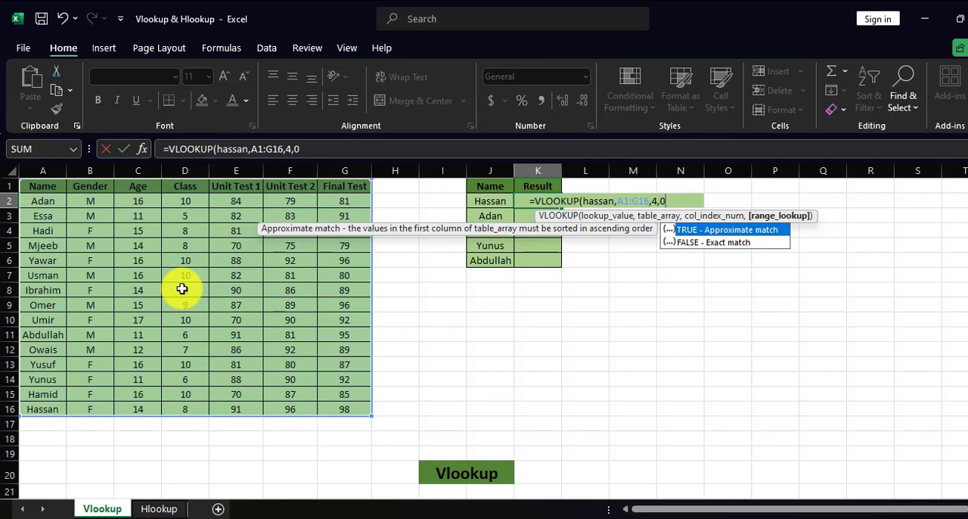
pyautogui.write(')')
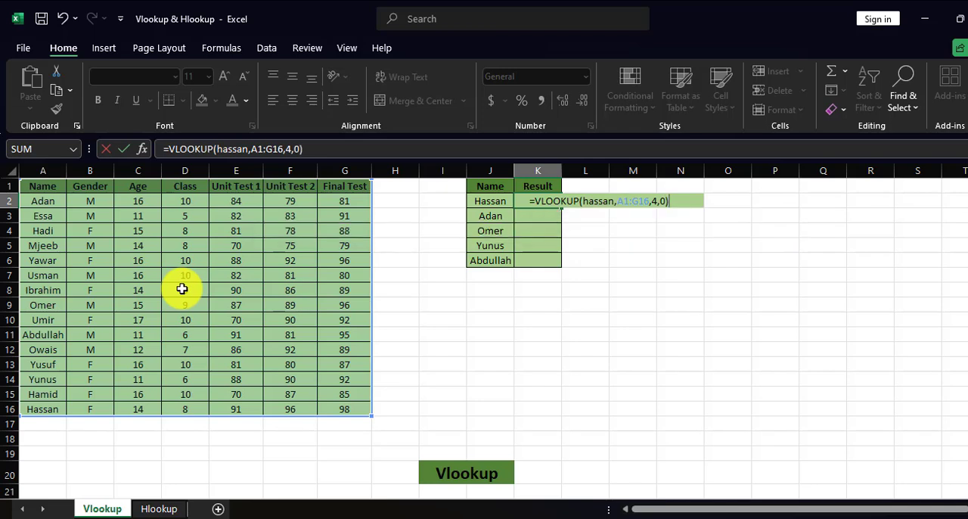
pyautogui.press('Return')
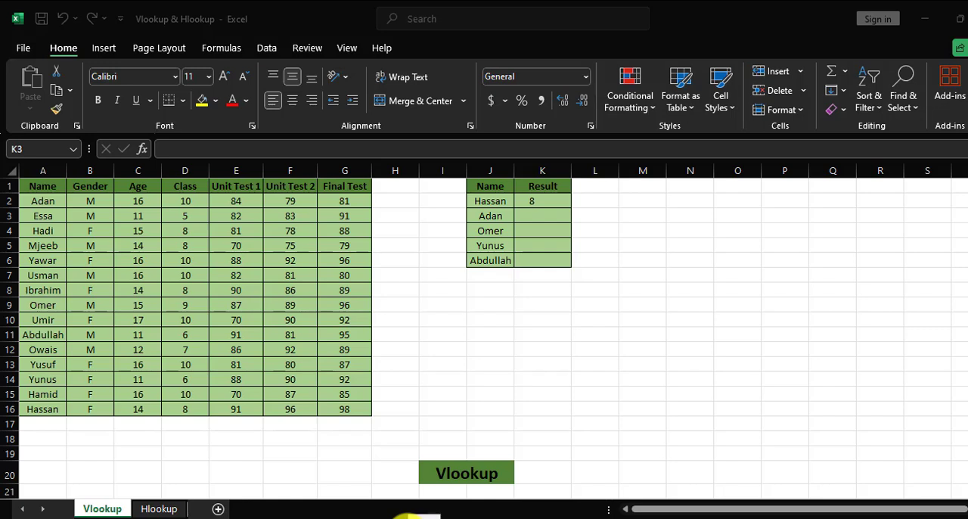
# Step: Begin a VLOOKUP formula in K2 using cell J2 as the lookup value
pyautogui.click(542, 201)
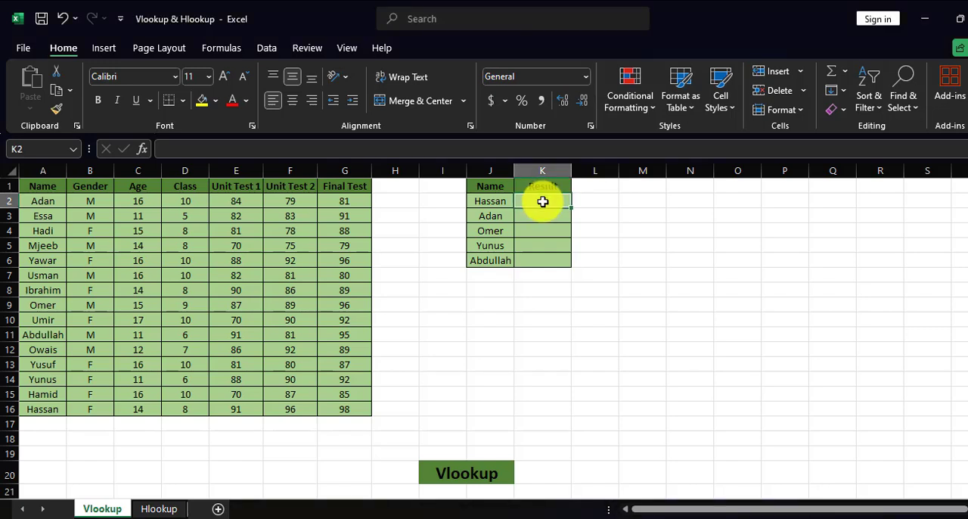
pyautogui.write('=')
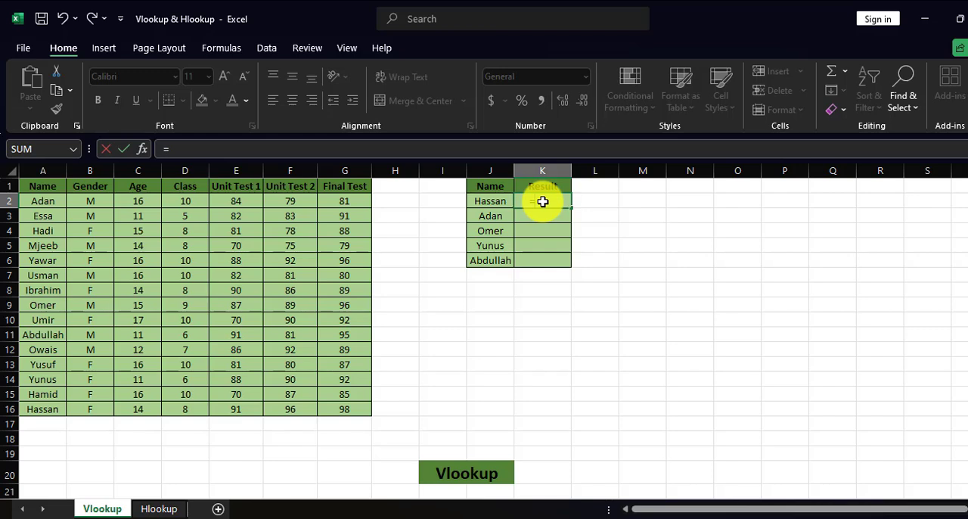
pyautogui.write('vl')
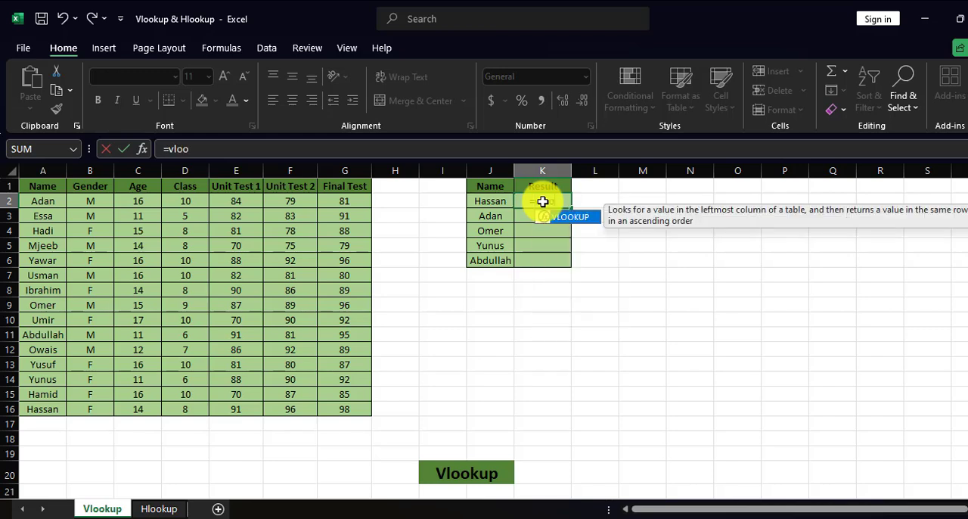
pyautogui.write('oo')
pyautogui.press('Tab')
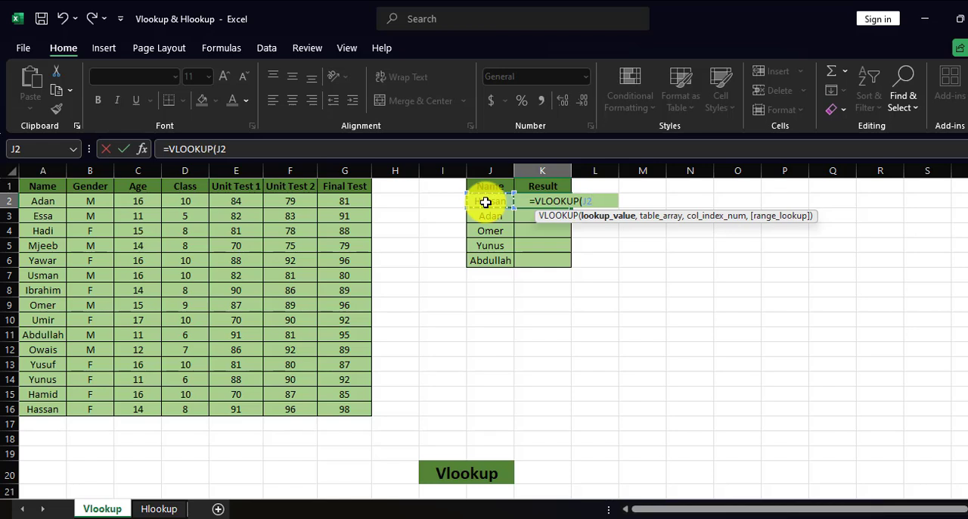
pyautogui.write(',')
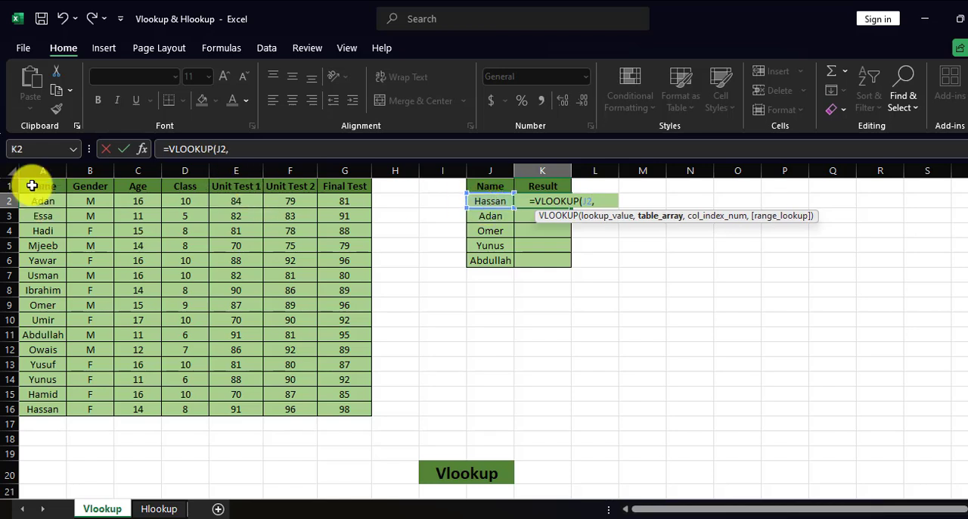
pyautogui.moveTo(32, 186); pyautogui.dragTo(355, 406)
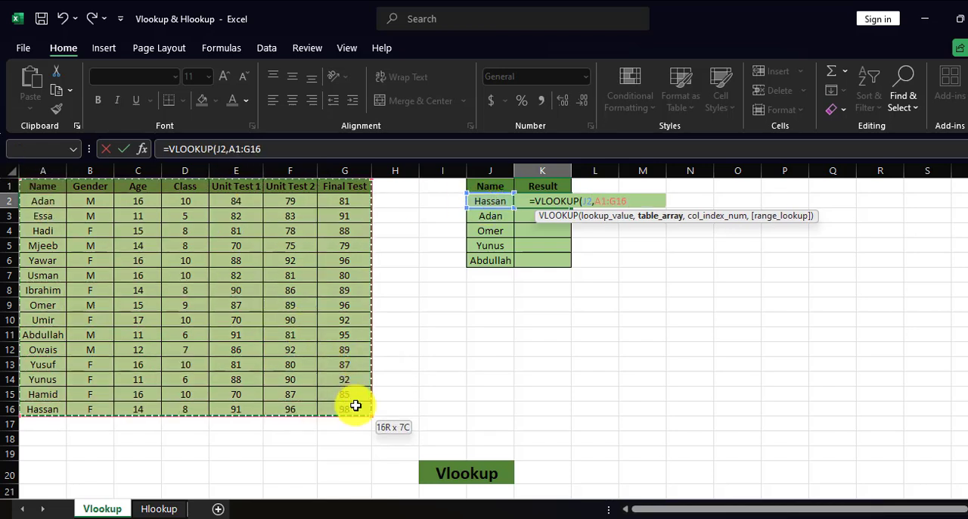
pyautogui.click(37, 199)
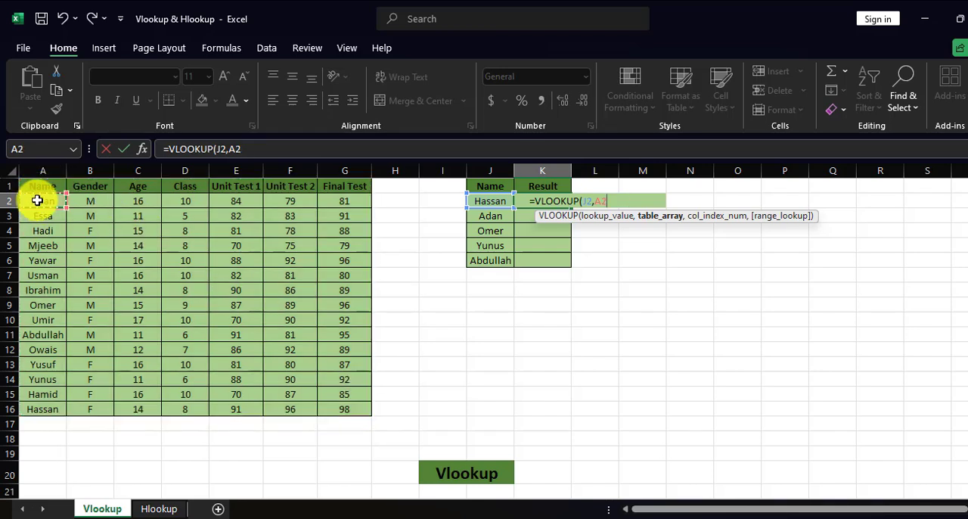
pyautogui.moveTo(37, 186); pyautogui.dragTo(337, 194)
pyautogui.click(182, 275)
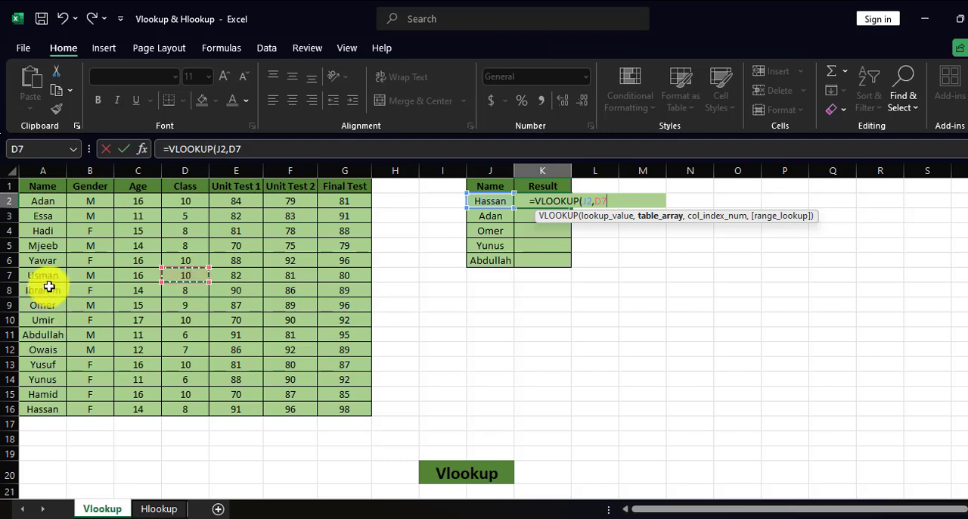
# Step: Complete the VLOOKUP in K2 with table array A2:G16, column index 3 and exact match 0
pyautogui.moveTo(42, 198); pyautogui.dragTo(341, 408)
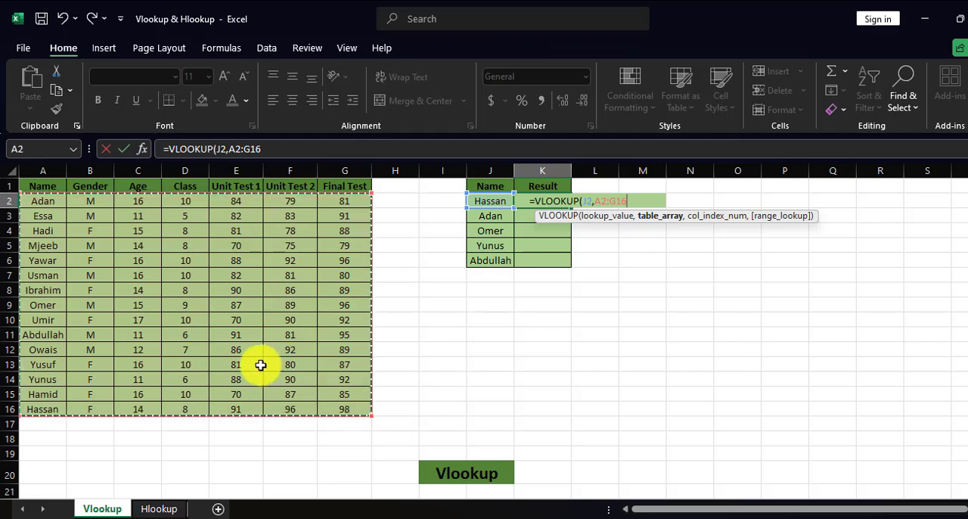
pyautogui.write(',3')
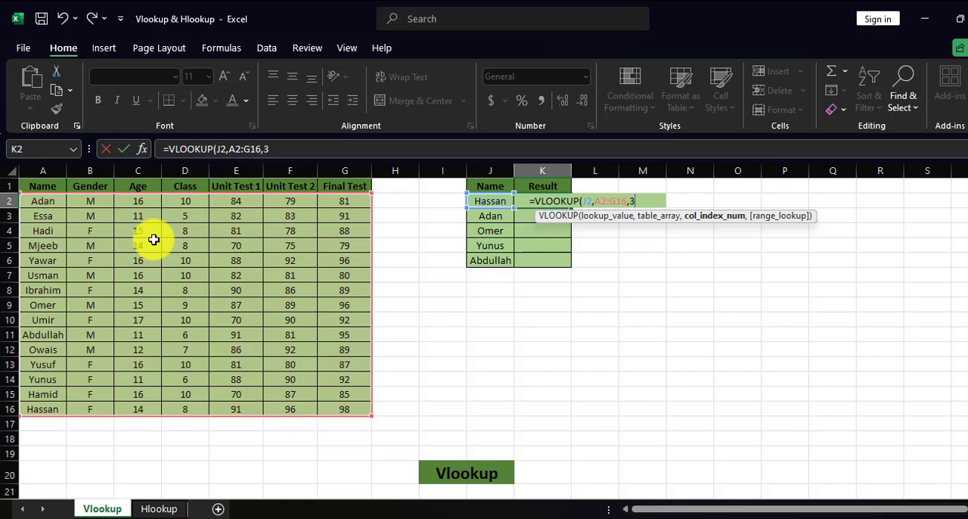
pyautogui.write(',')
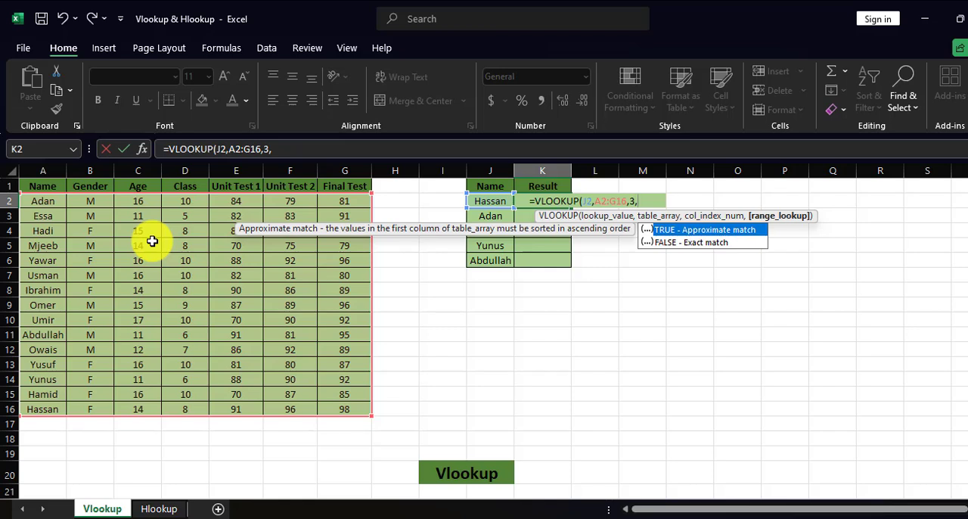
pyautogui.write('0')
pyautogui.press('Return')
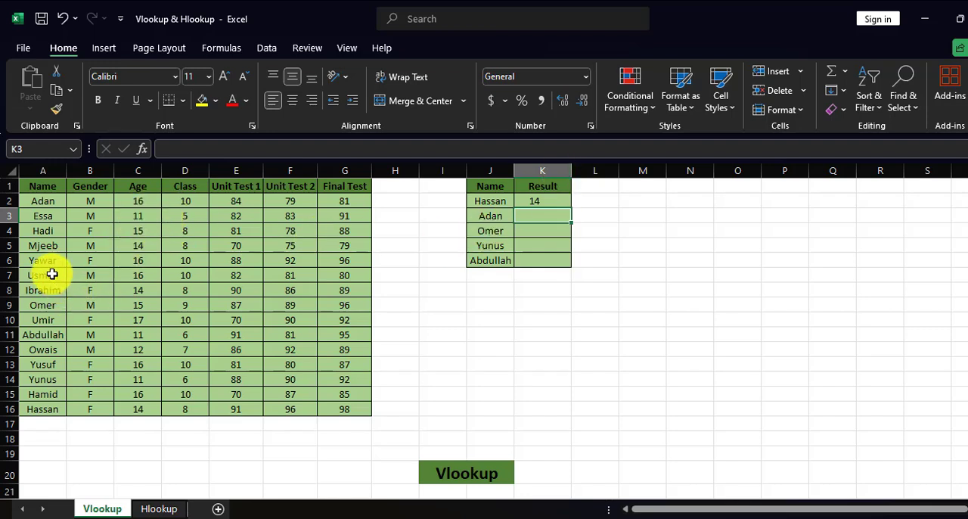
pyautogui.moveTo(53, 273)
pyautogui.mouseDown()
pyautogui.moveTo(71, 274)
pyautogui.moveTo(57, 276)
pyautogui.mouseUp()
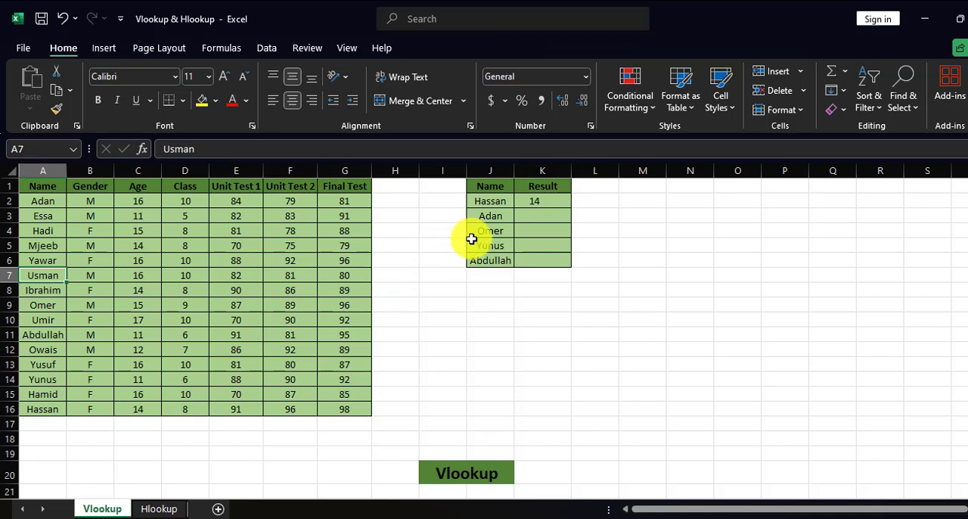
pyautogui.click(496, 202)
pyautogui.moveTo(27, 409); pyautogui.dragTo(144, 409)
pyautogui.click(258, 464)
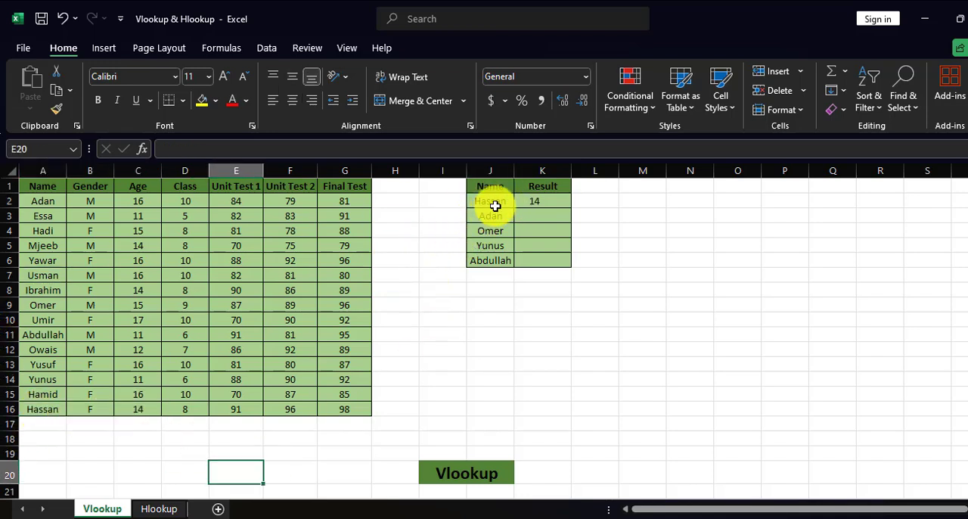
# Step: Fill the VLOOKUP formula from K2 down the Result column to K6
pyautogui.click(550, 206)
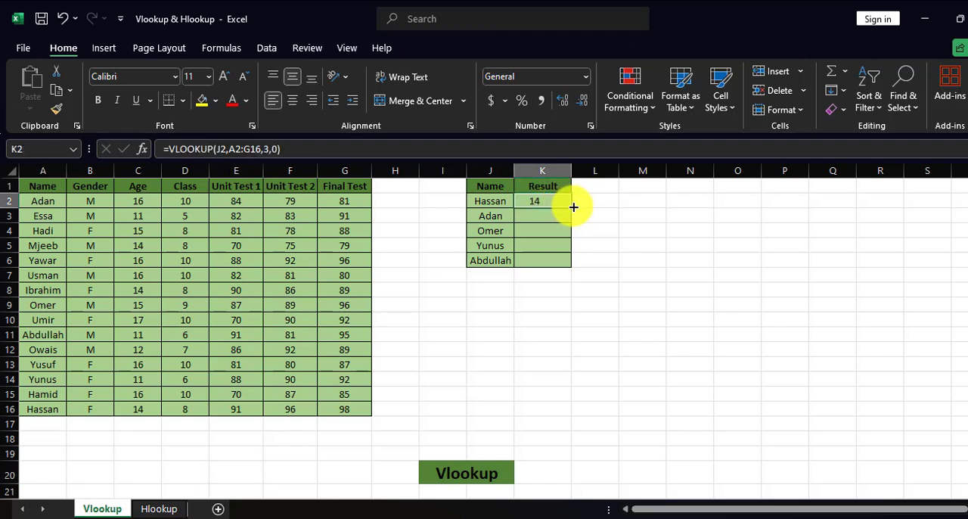
pyautogui.doubleClick(571, 208)
pyautogui.click(595, 216)
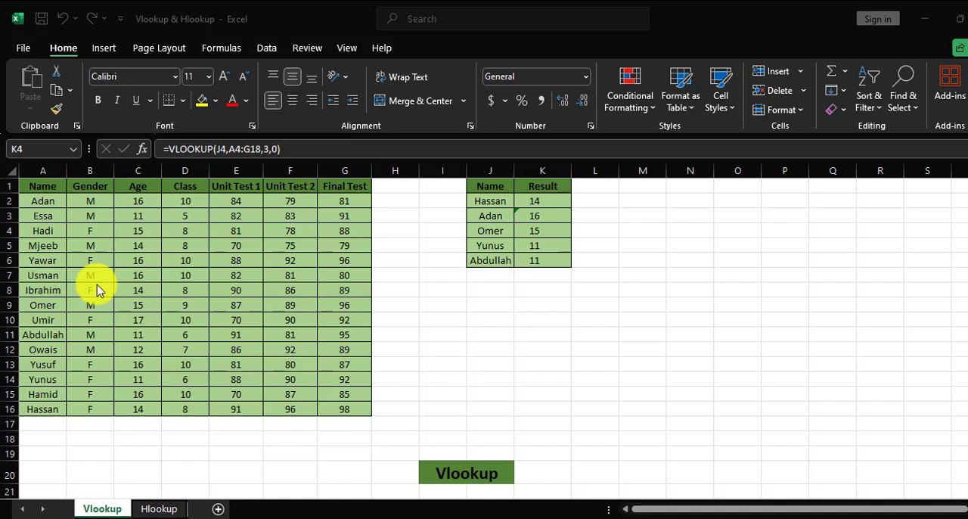
# Step: Replace the lookup name in J5 with the student name listed in A10
pyautogui.click(482, 245)
pyautogui.click(481, 245)
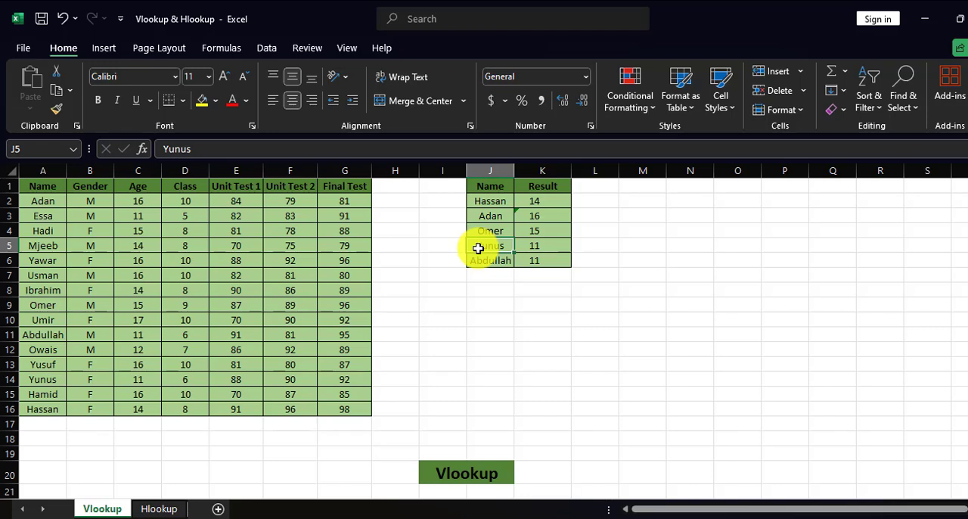
pyautogui.write('Umir')
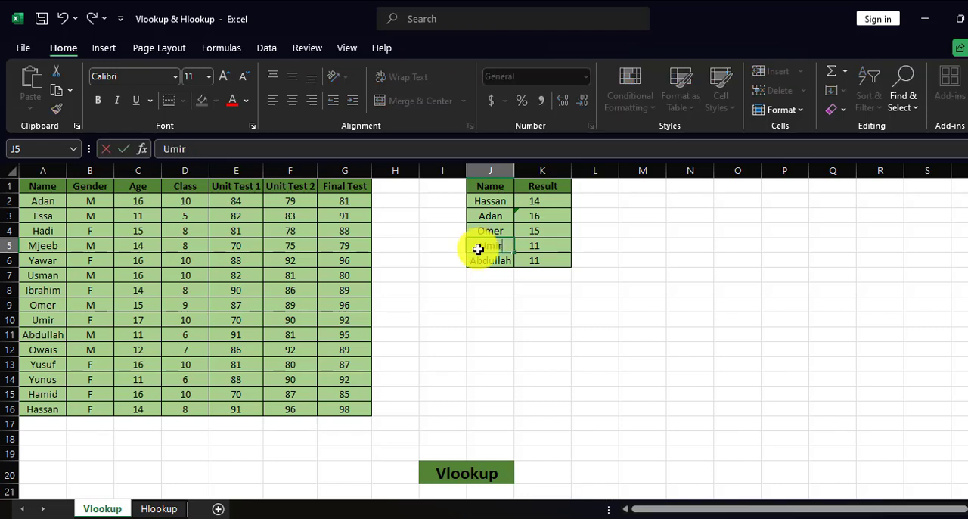
pyautogui.press('Return')
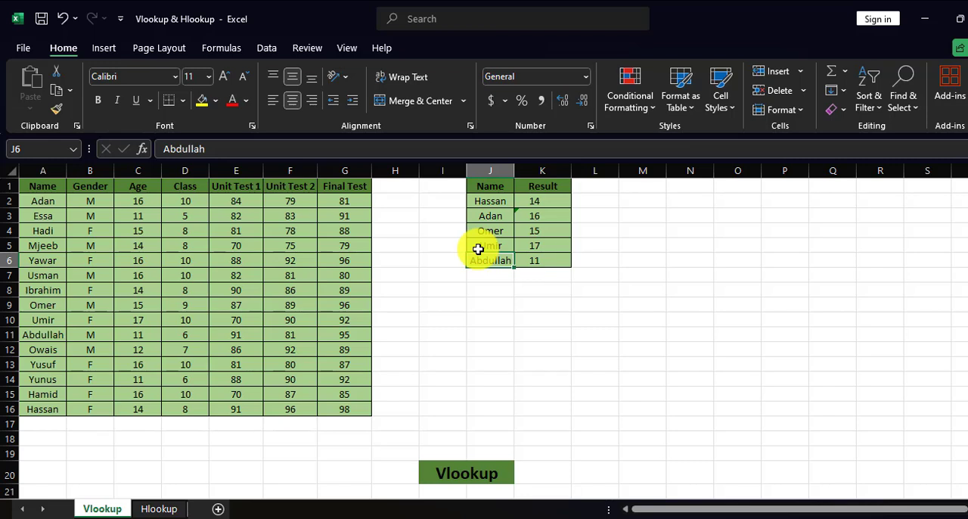
# Step: Set the column index in K2's VLOOKUP to 7 for Final Test and fill the formula down to K6
pyautogui.click(535, 201)
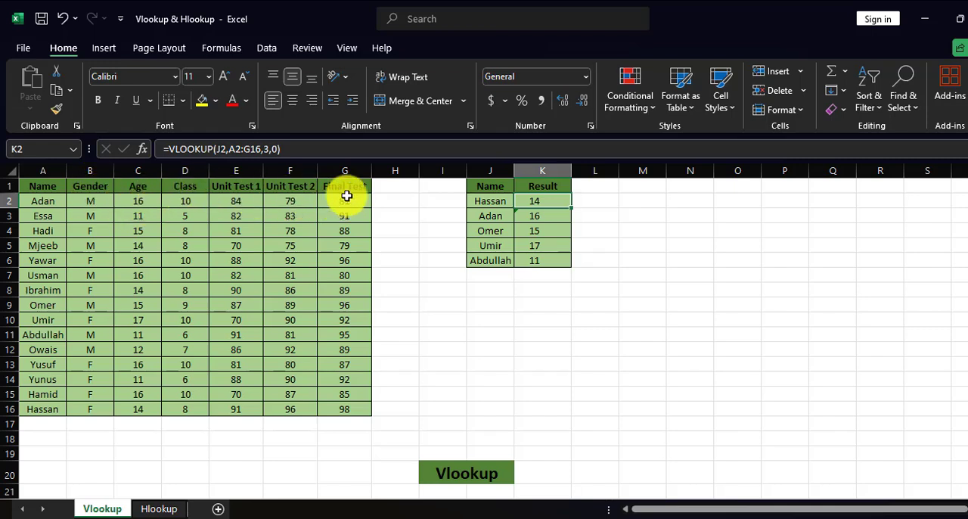
pyautogui.doubleClick(267, 149)
pyautogui.write('3')
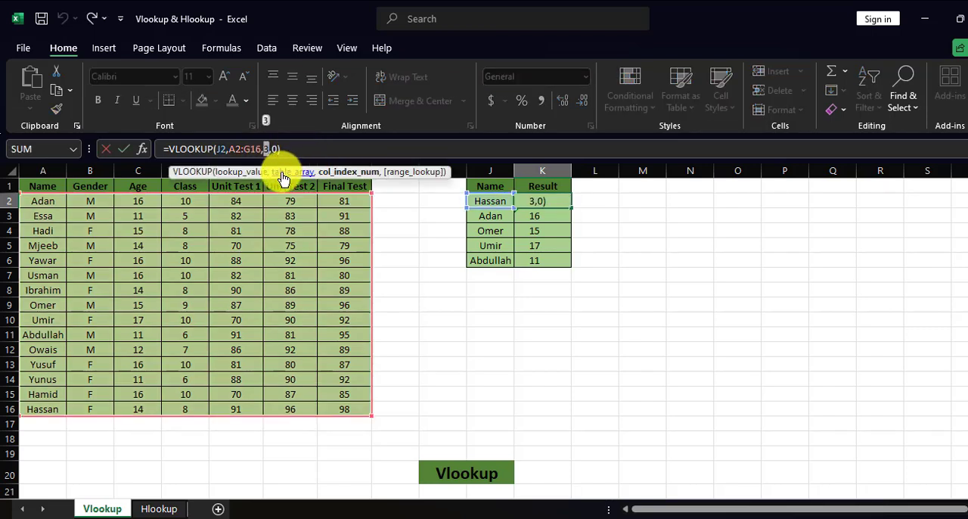
pyautogui.press('Return')
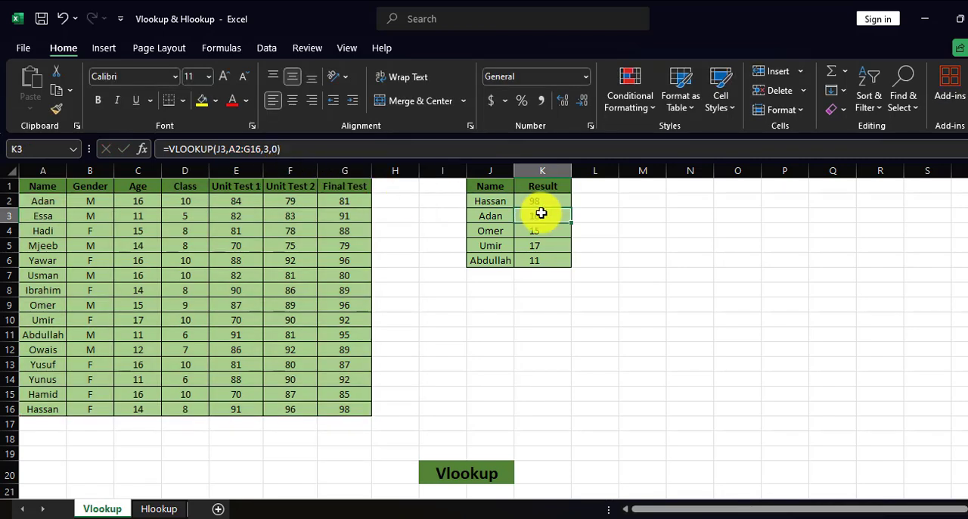
pyautogui.click(563, 200)
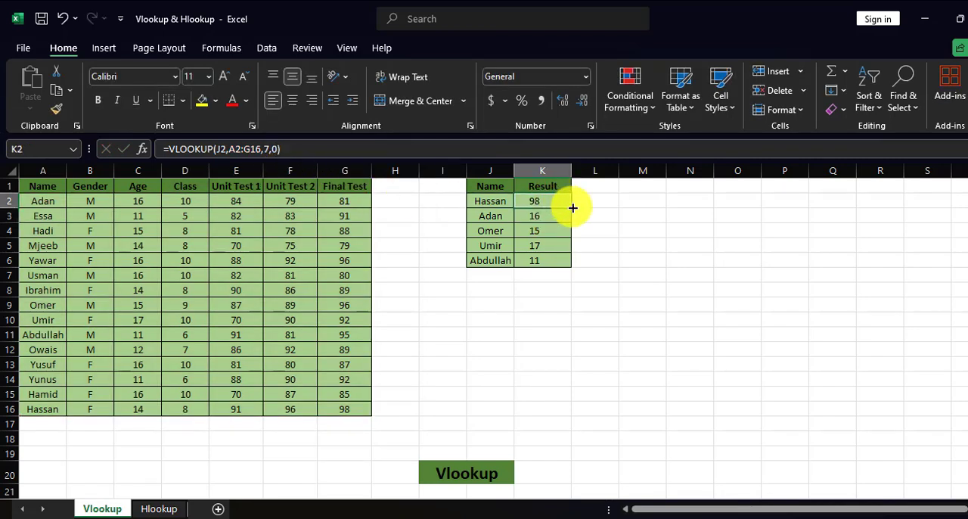
pyautogui.doubleClick(569, 207)
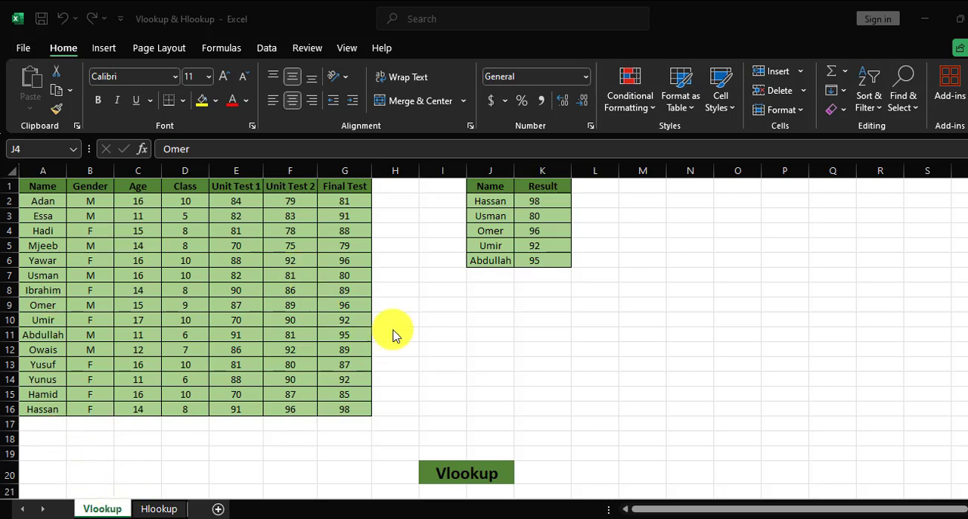
pyautogui.click(450, 478)
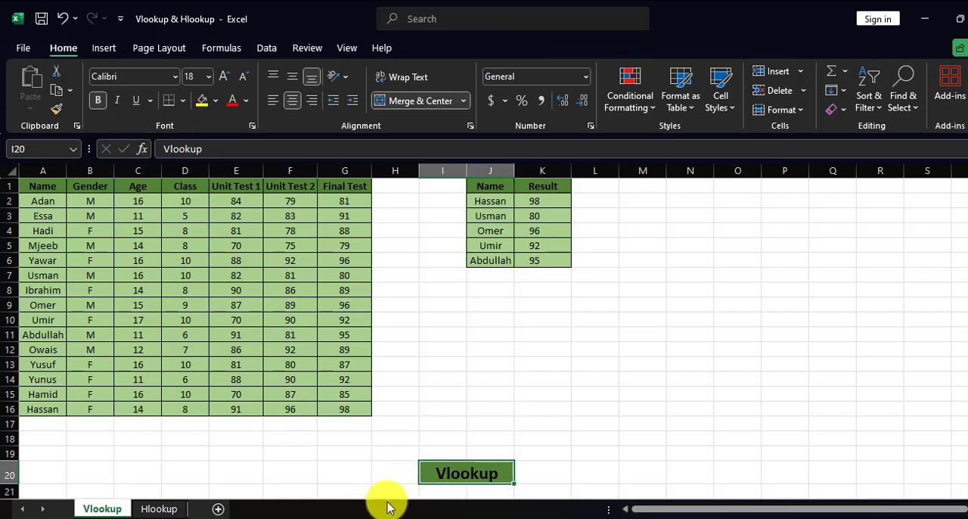
# Step: Open the Hlookup sheet and compare its horizontal student table A1:P7 with the vertical layout on the Vlookup sheet
pyautogui.click(168, 508)
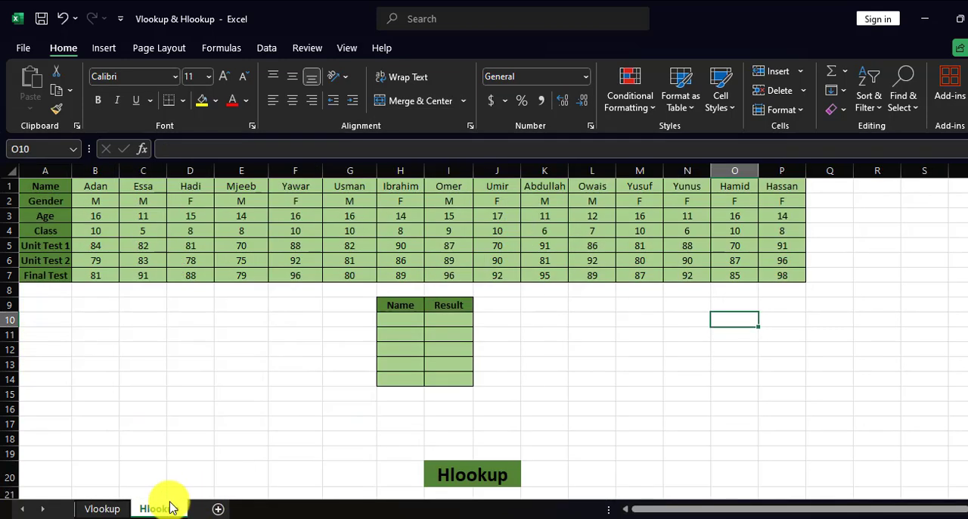
pyautogui.moveTo(47, 186); pyautogui.dragTo(546, 272)
pyautogui.click(249, 290)
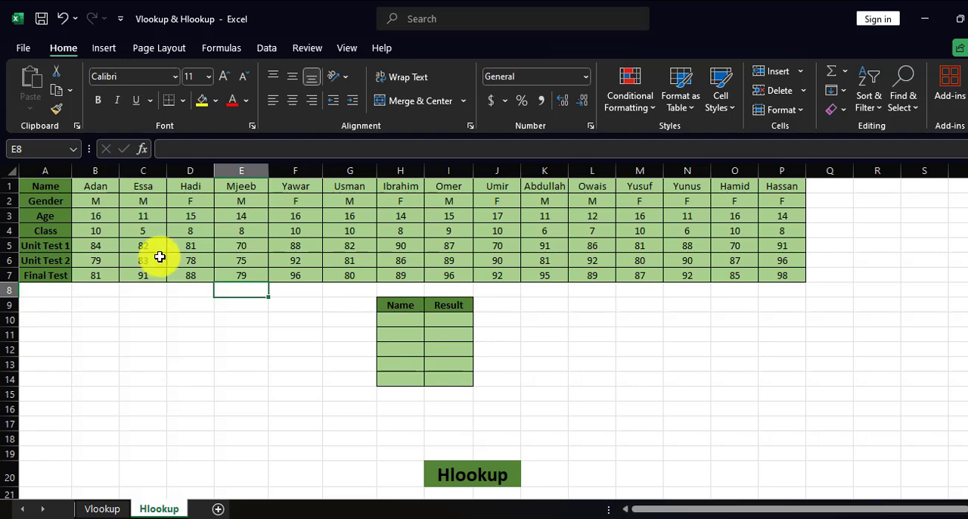
pyautogui.click(119, 511)
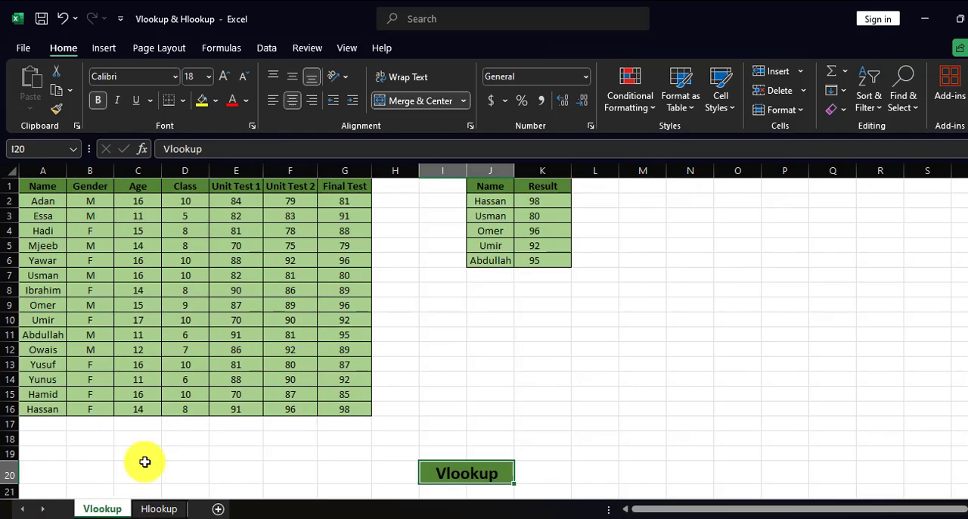
pyautogui.click(166, 508)
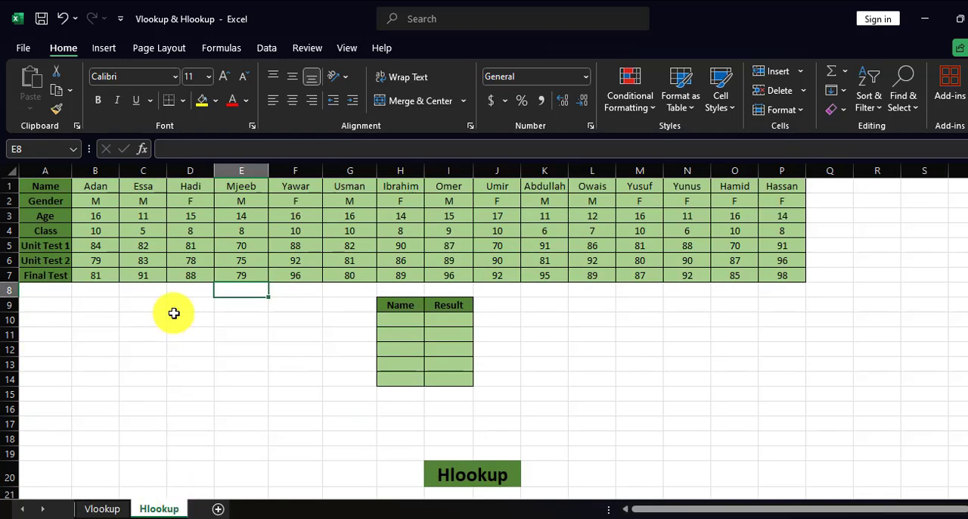
pyautogui.moveTo(56, 200); pyautogui.dragTo(58, 243)
pyautogui.click(110, 218)
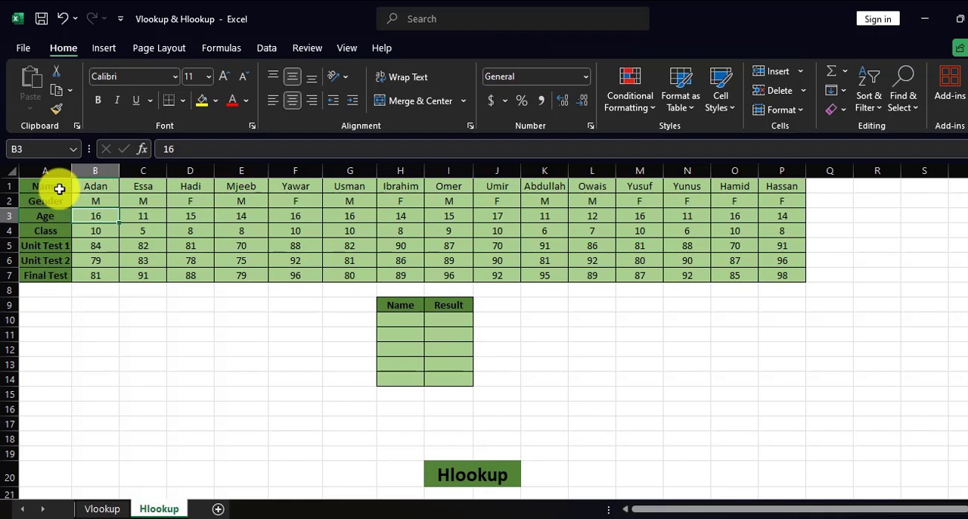
pyautogui.moveTo(58, 189); pyautogui.dragTo(793, 277)
pyautogui.click(533, 352)
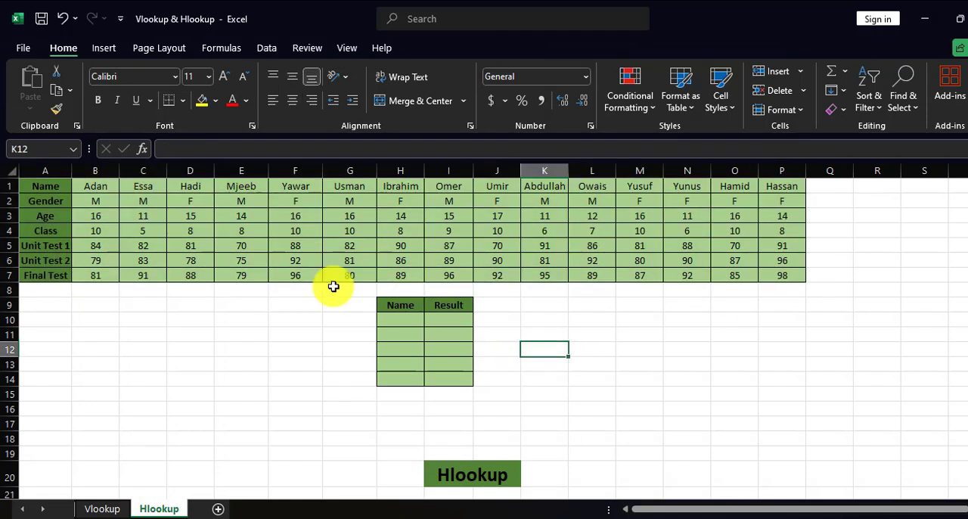
# Step: Enter the student name listed in P1 as the first lookup name in H10
pyautogui.click(384, 321)
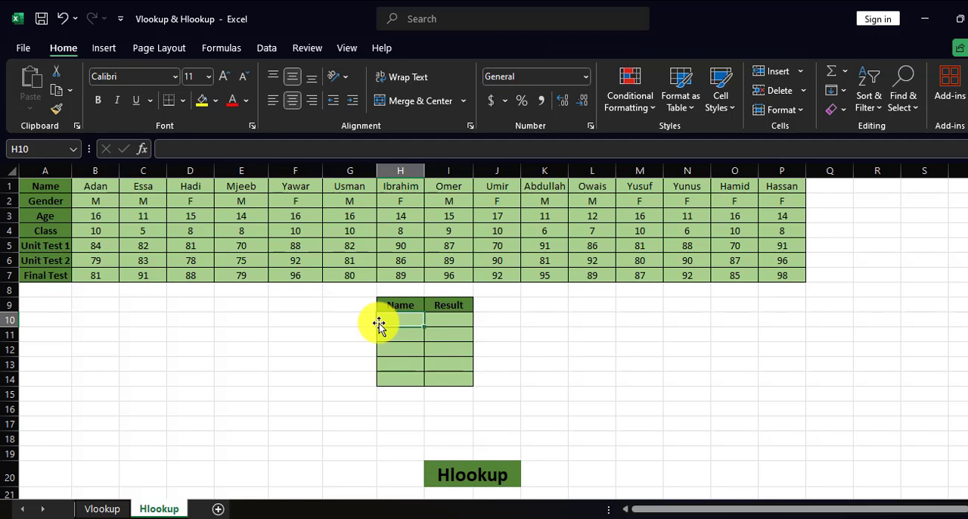
pyautogui.click(430, 320)
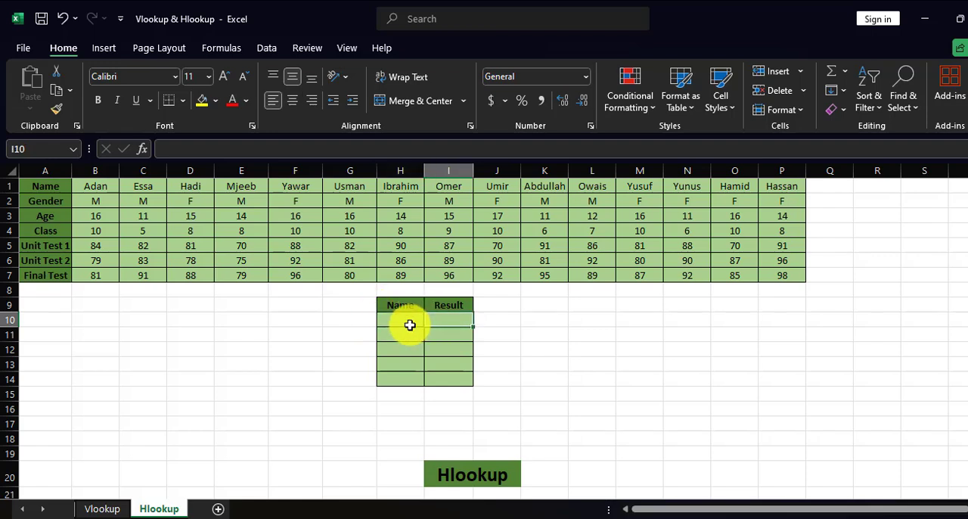
pyautogui.click(408, 325)
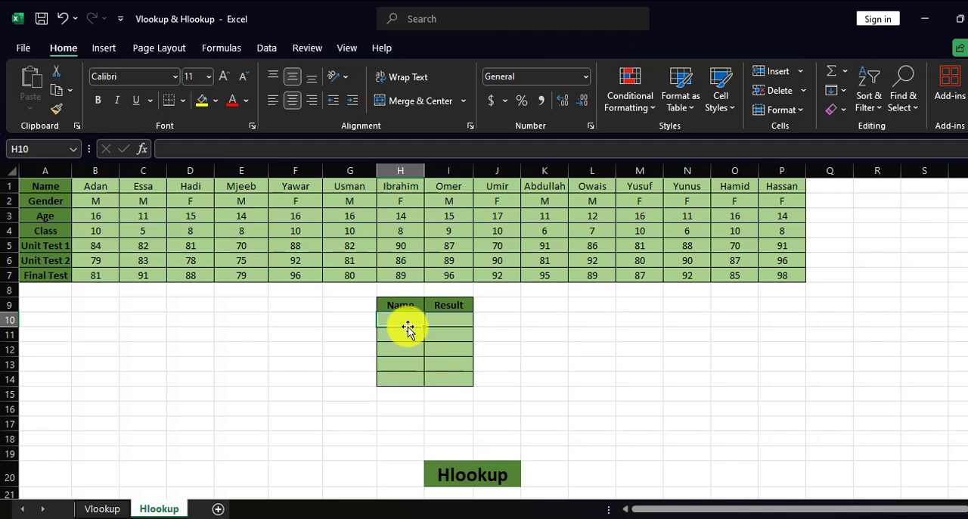
pyautogui.write('Ha')
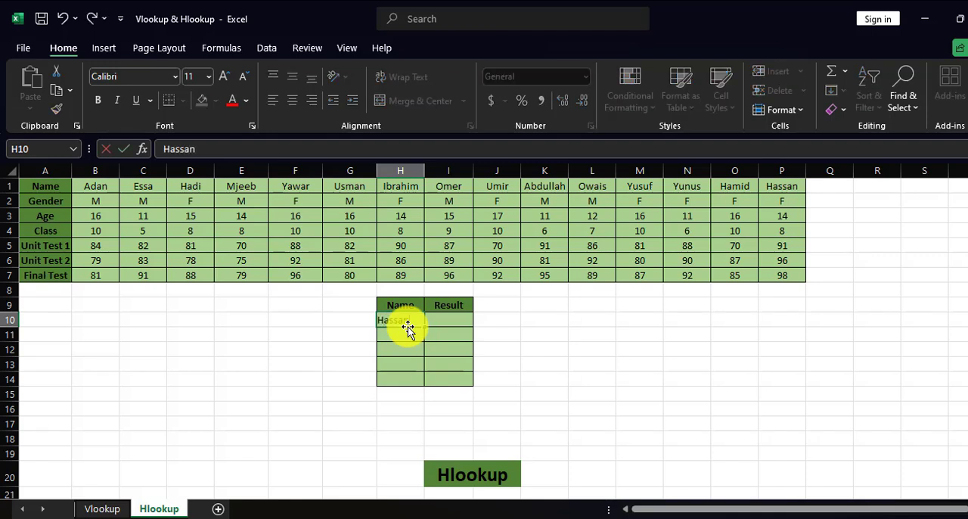
pyautogui.write('ssan')
pyautogui.press('Return')
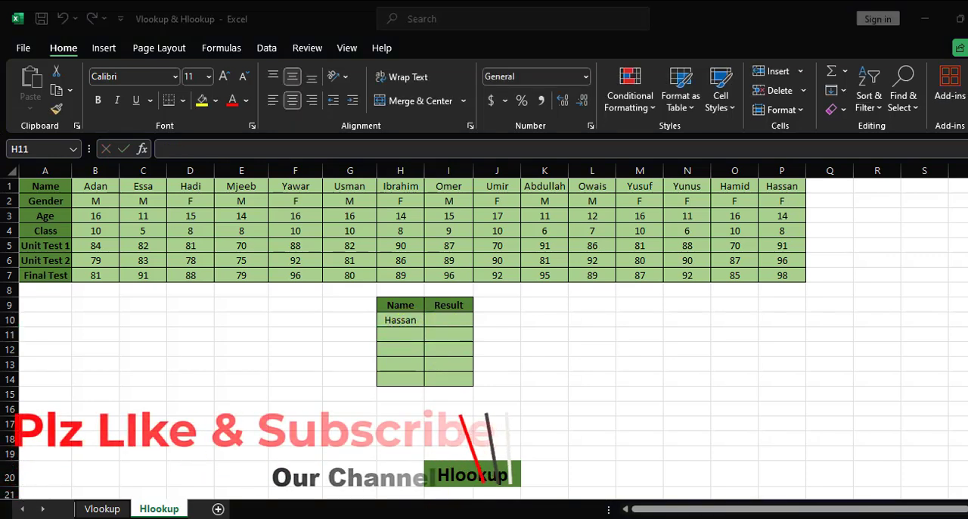
# Step: Start an HLOOKUP formula in I10 with H10 as the lookup value and B1:P7 as the table array
pyautogui.click(451, 321)
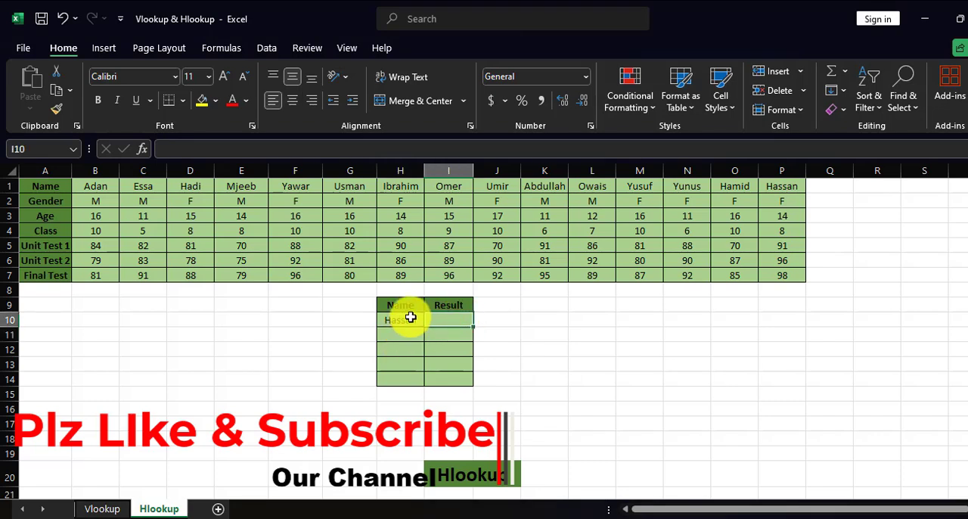
pyautogui.write('=')
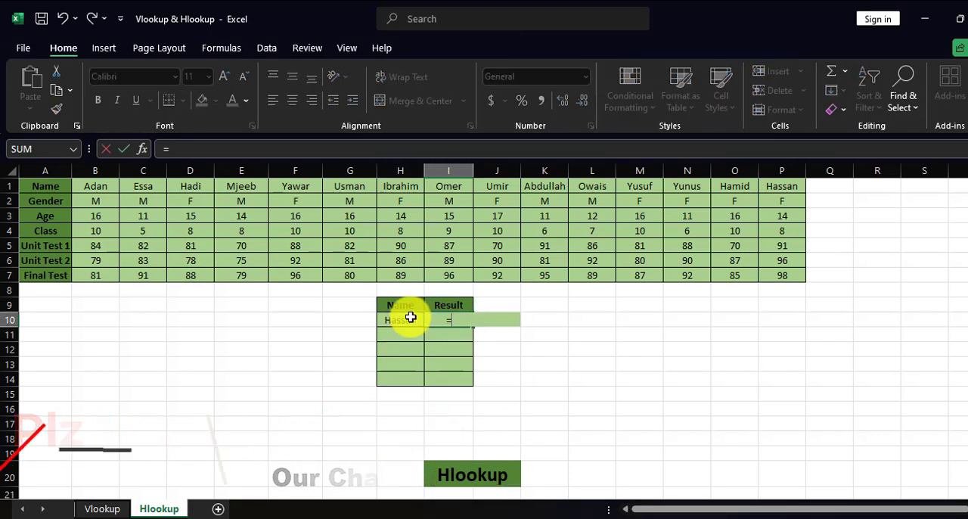
pyautogui.write('hloo')
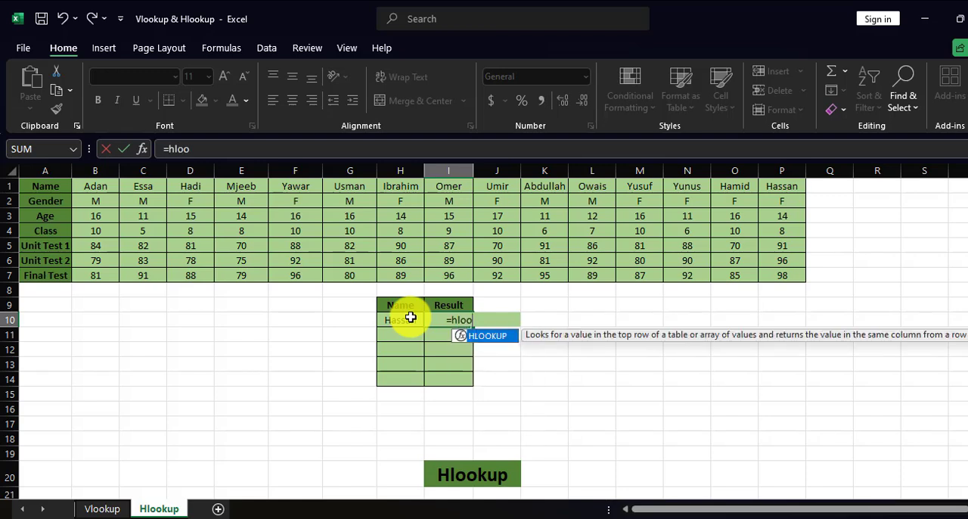
pyautogui.press('Tab')
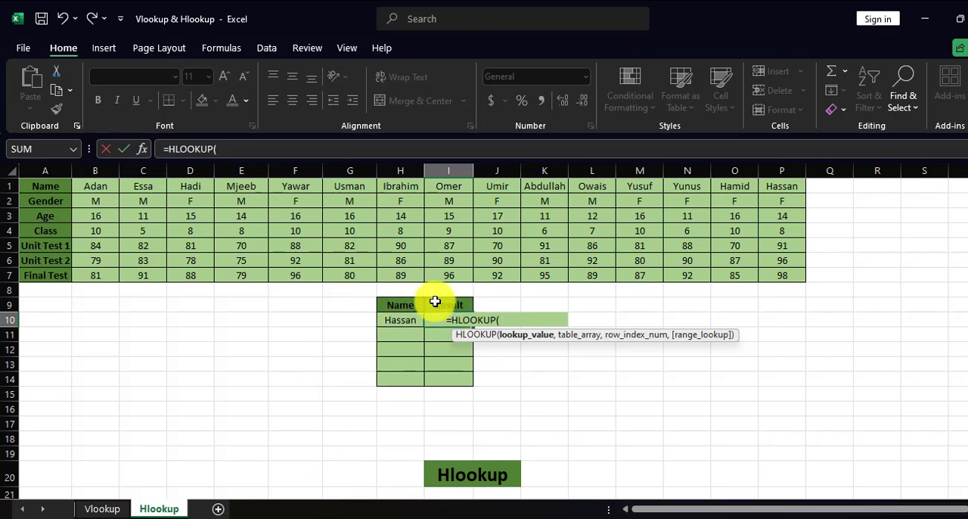
pyautogui.click(400, 319)
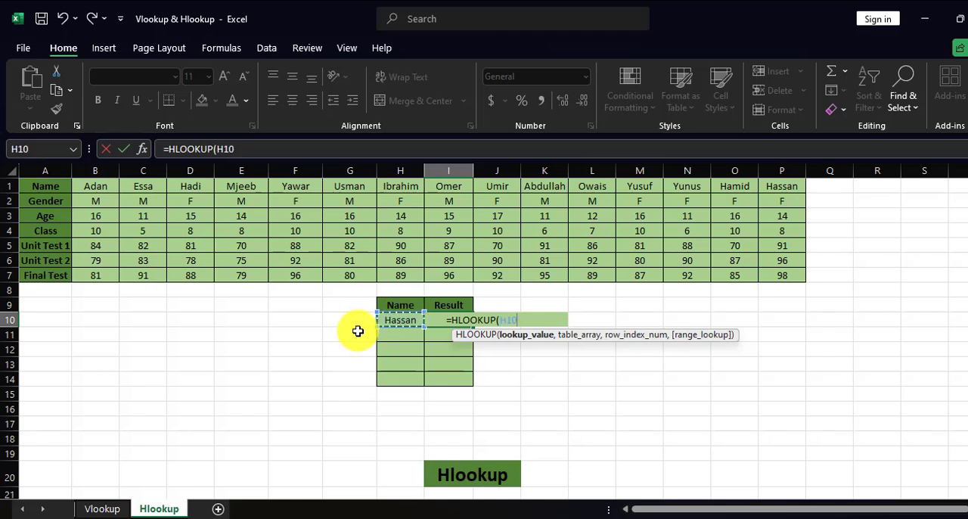
pyautogui.write(',')
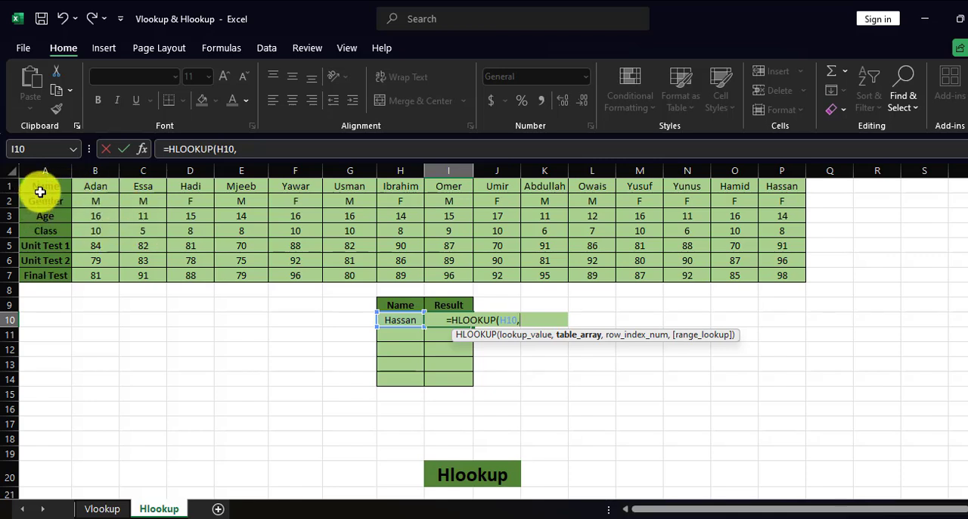
pyautogui.moveTo(46, 187); pyautogui.dragTo(37, 269)
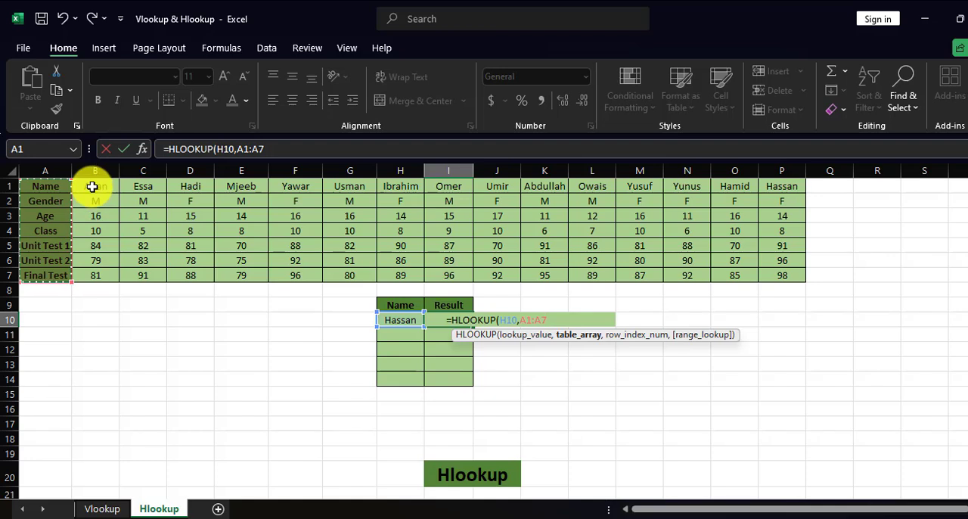
pyautogui.moveTo(93, 186); pyautogui.dragTo(773, 270)
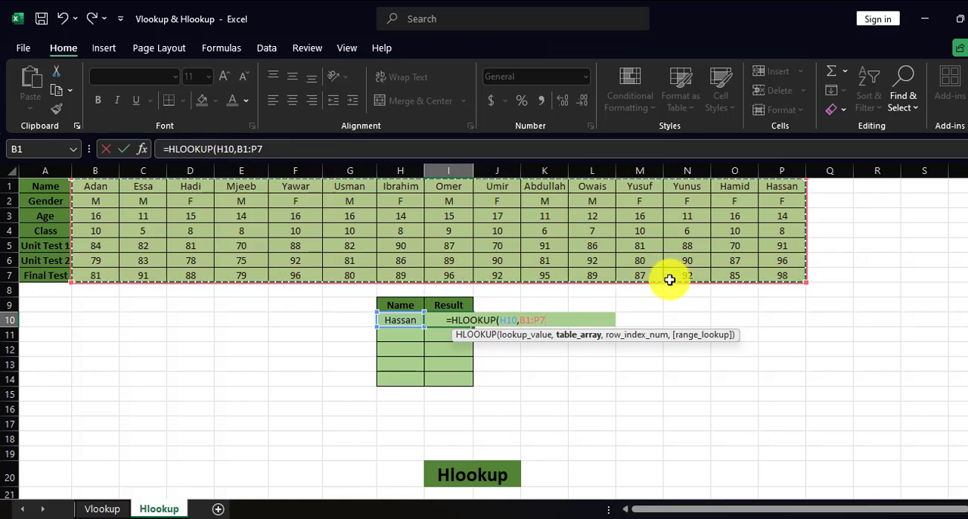
pyautogui.write(',')
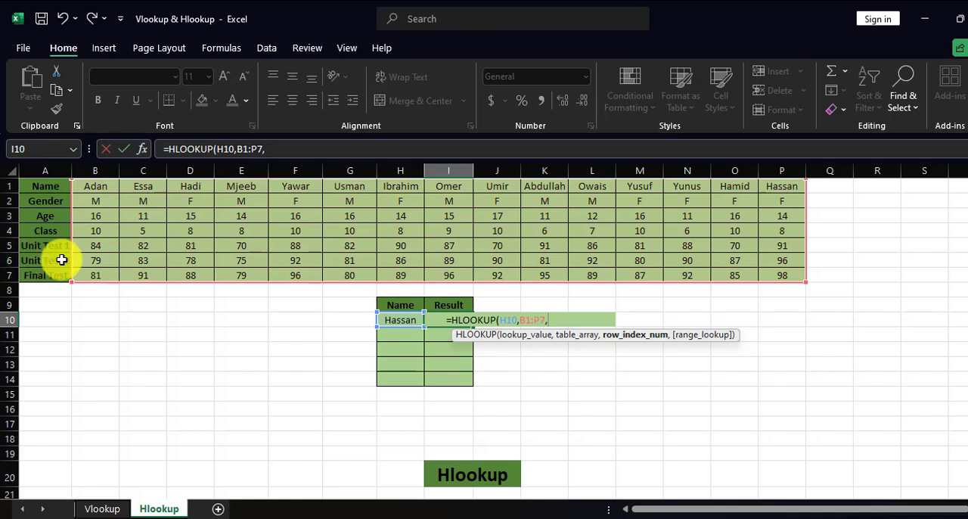
# Step: Complete the HLOOKUP in I10 with row index 6 for Unit Test 2 and exact match FALSE
pyautogui.click(6, 260)
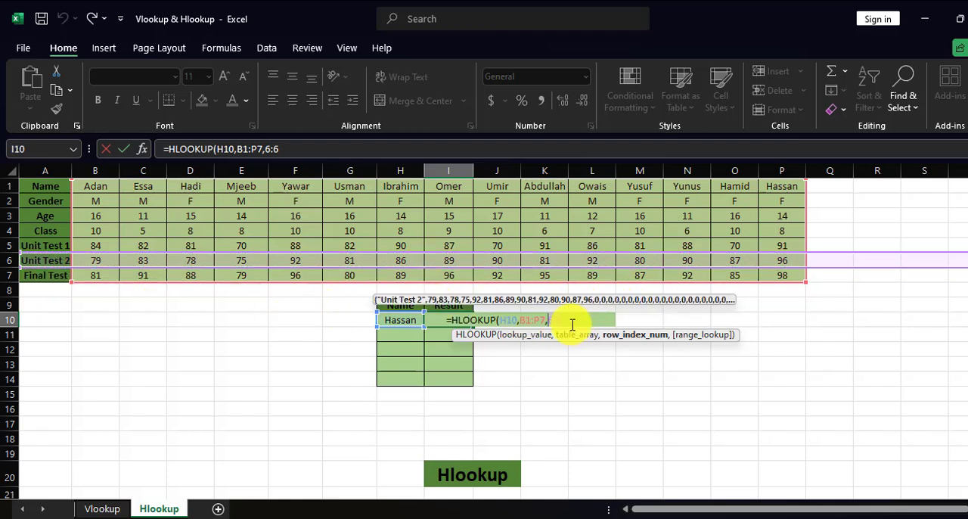
pyautogui.press('BackSpace')
pyautogui.press('BackSpace')
pyautogui.press('BackSpace')
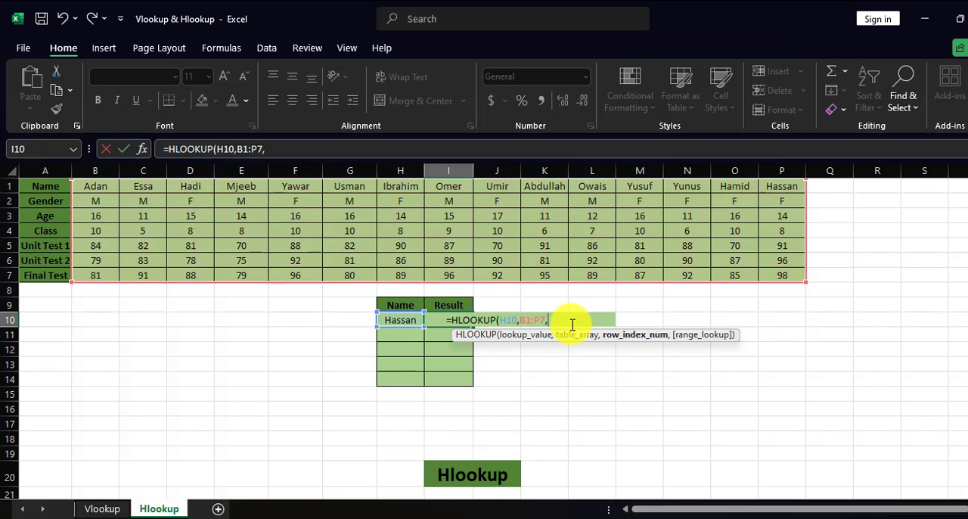
pyautogui.write('6,false')
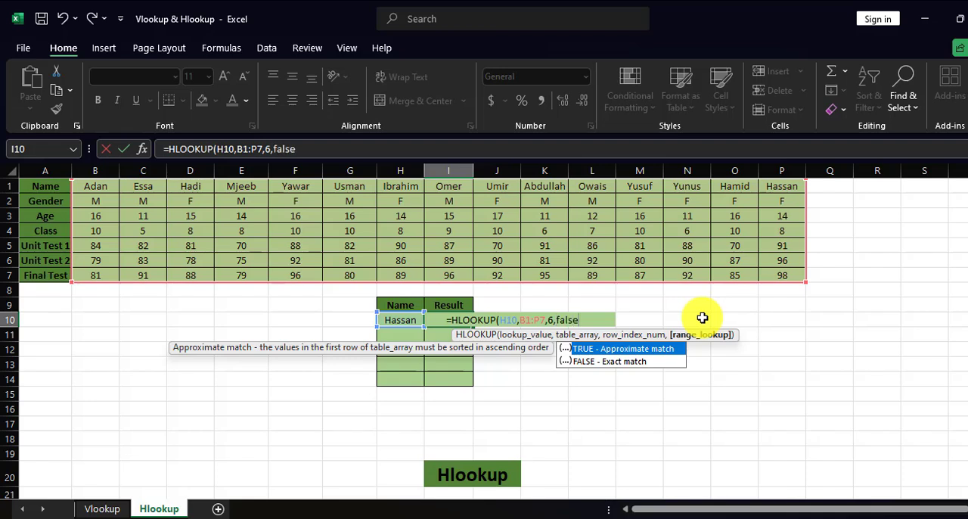
pyautogui.press('Return')
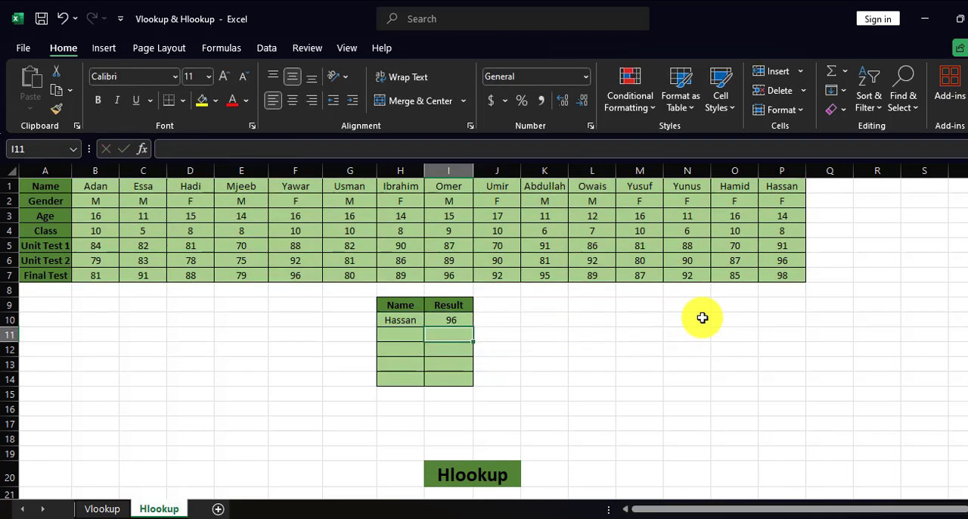
# Step: Replace the FALSE argument in I10's HLOOKUP with 0 for an exact match
pyautogui.click(460, 318)
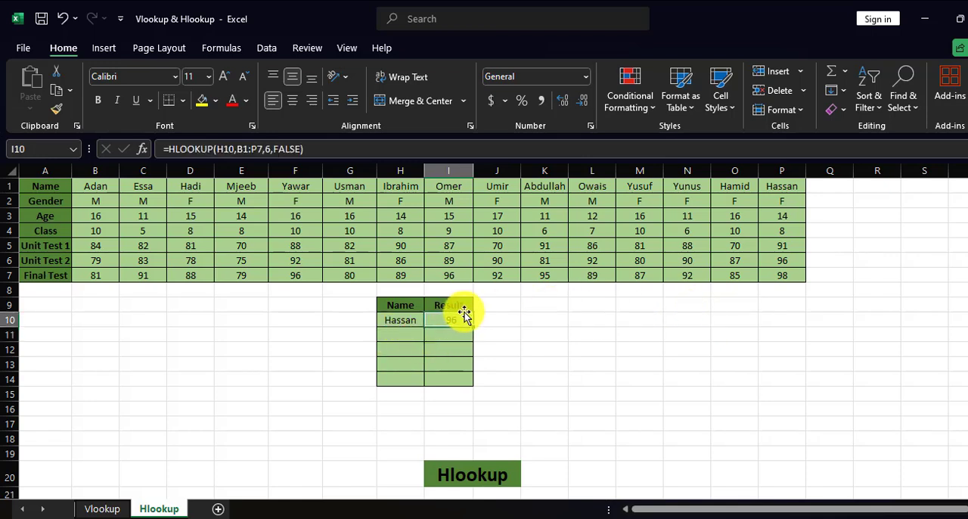
pyautogui.doubleClick(287, 149)
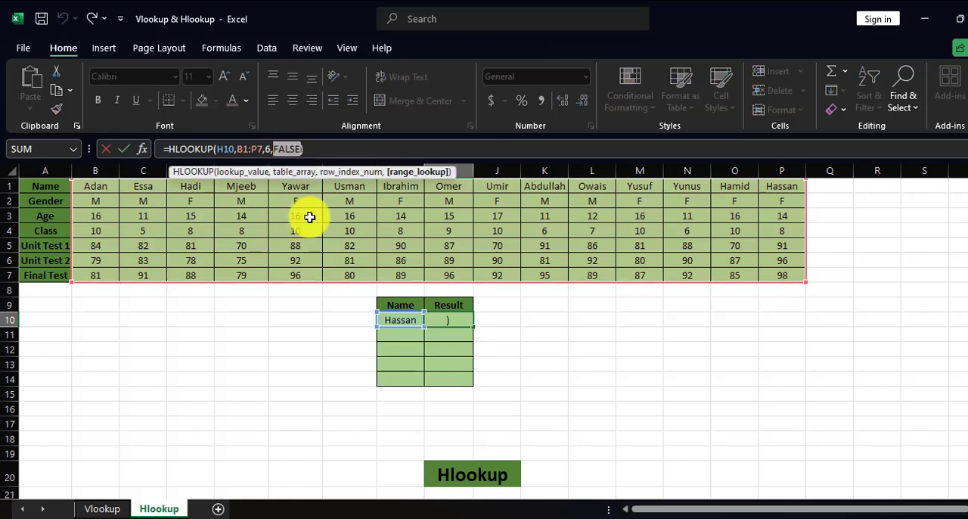
pyautogui.press('Return')
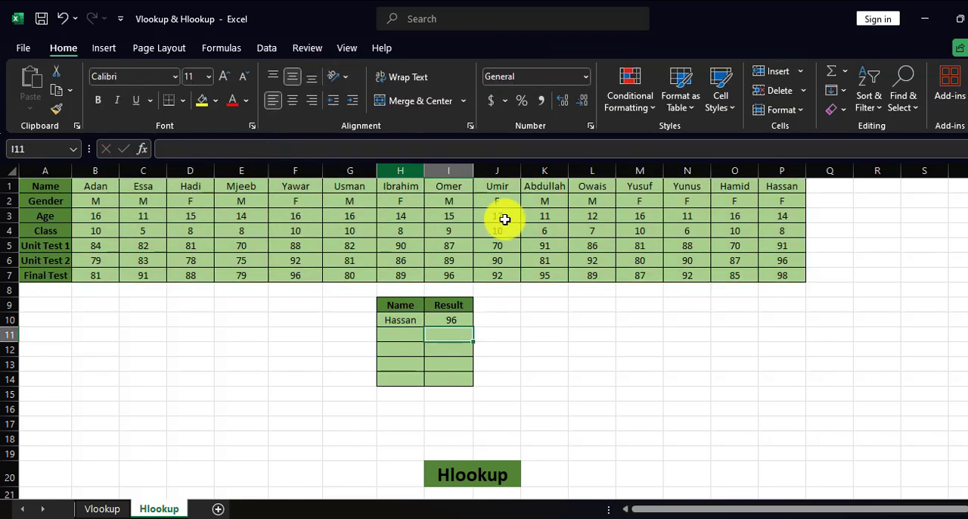
# Step: Replace the lookup name in H10 with the student name listed in C1 and check the result against C6
pyautogui.click(401, 321)
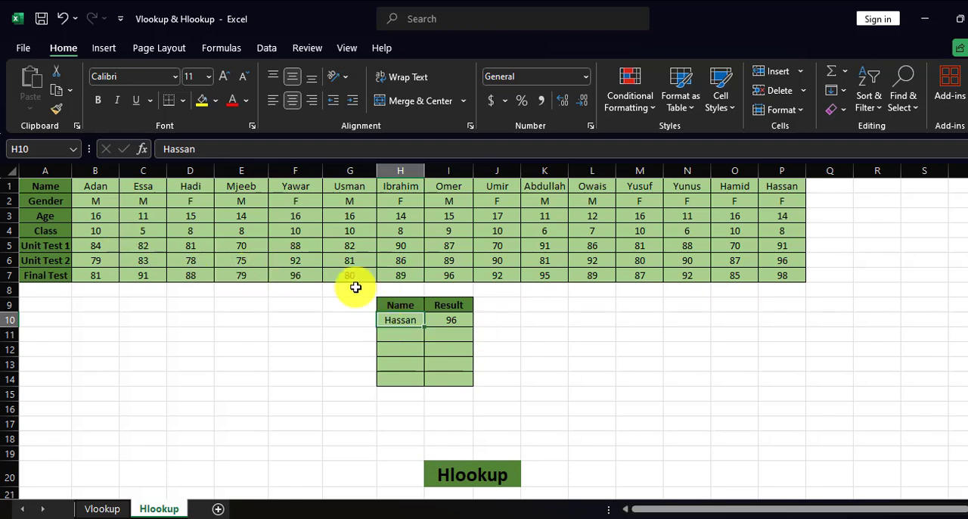
pyautogui.write('es')
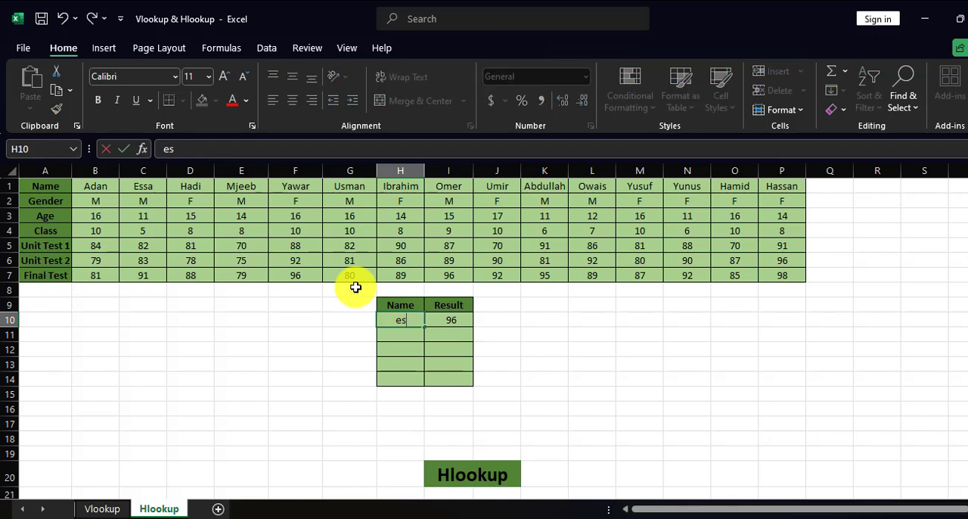
pyautogui.press('Return')
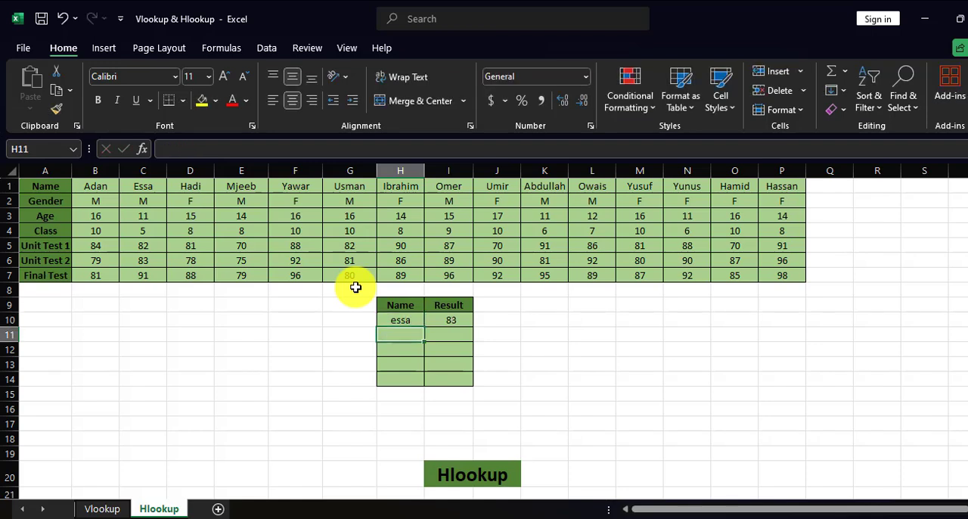
pyautogui.click(140, 259)
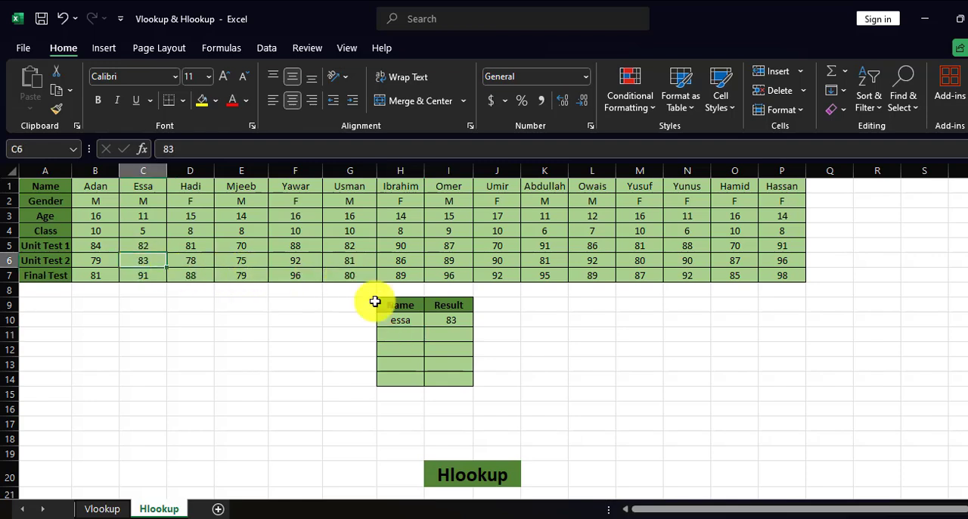
pyautogui.click(443, 320)
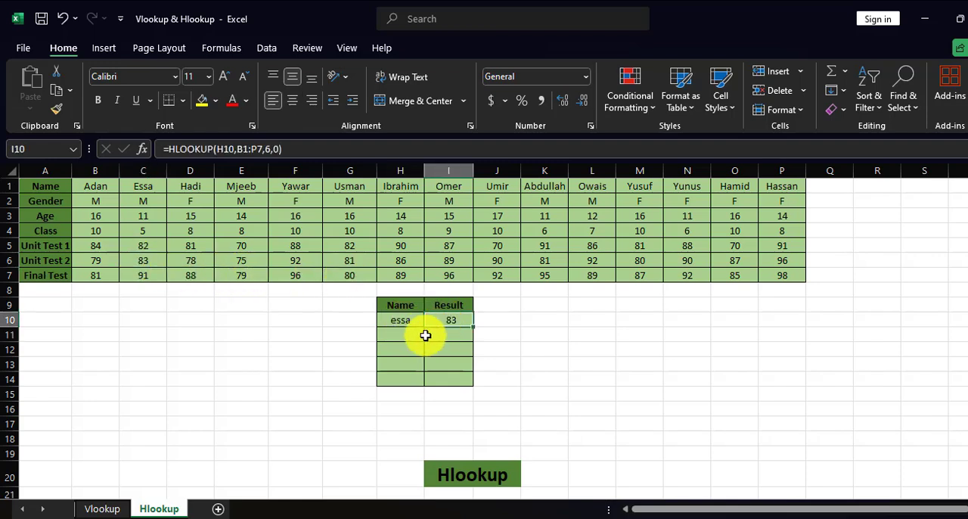
# Step: Enter the student names listed in F1 and I1 as lookup names in H11 and H12
pyautogui.click(421, 336)
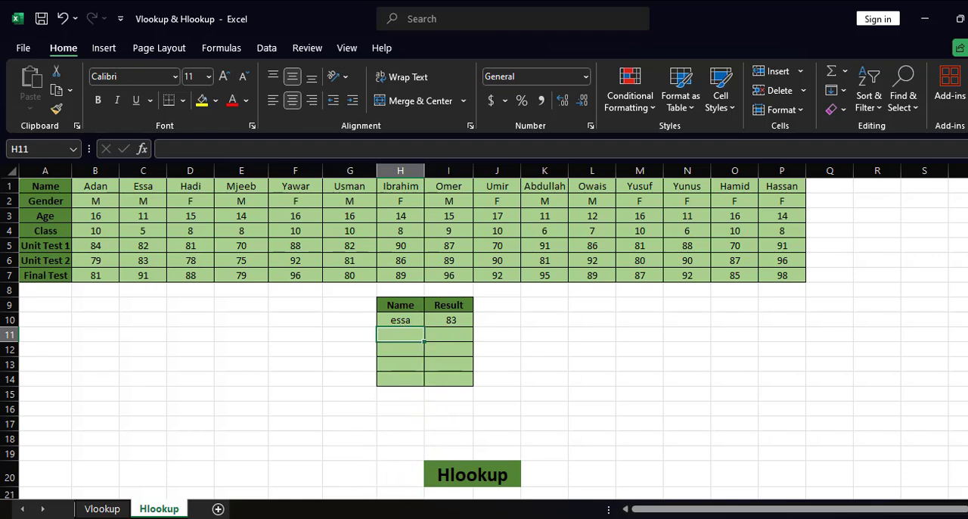
pyautogui.click(420, 518)
pyautogui.click(400, 336)
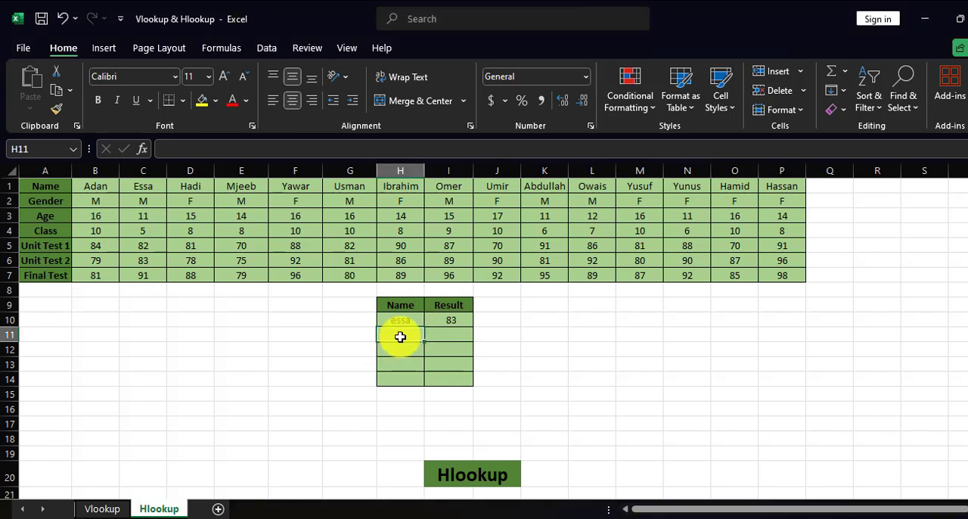
pyautogui.write('ya')
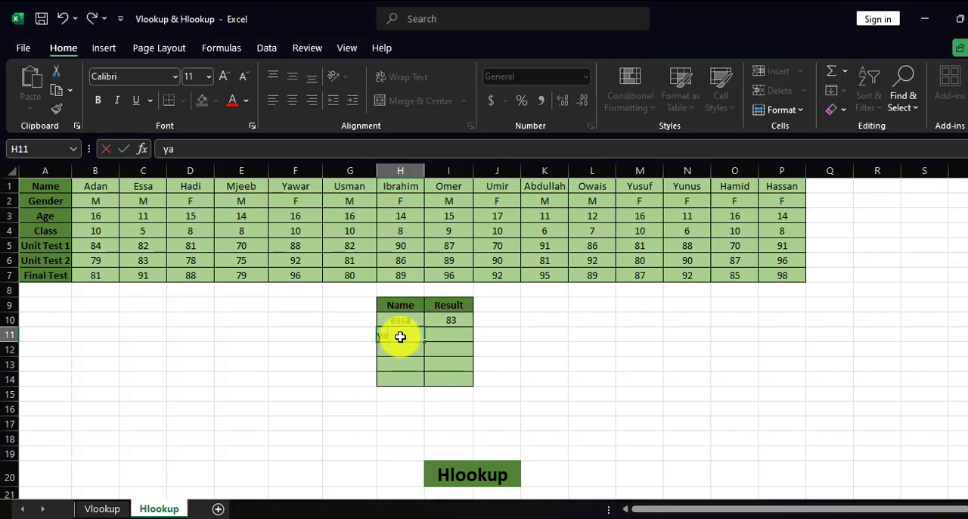
pyautogui.write('war')
pyautogui.press('Return')
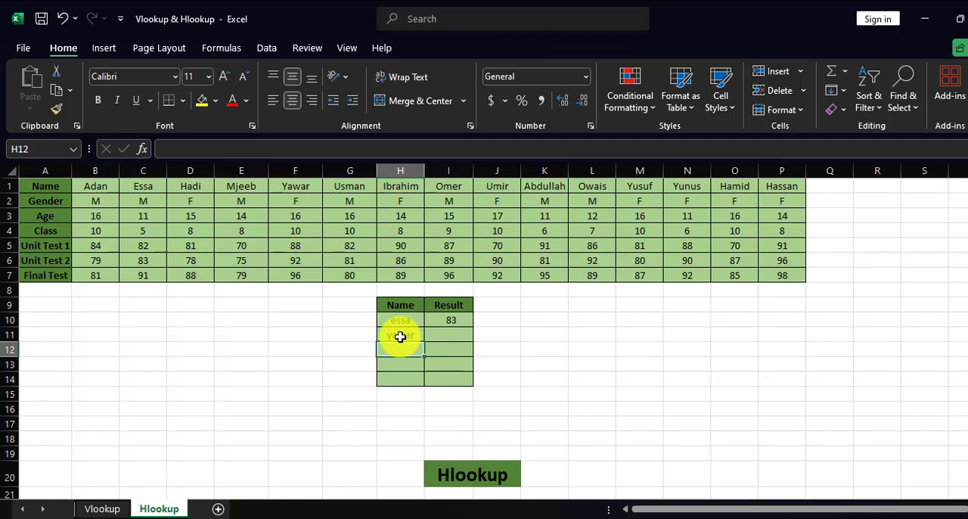
pyautogui.write('om')
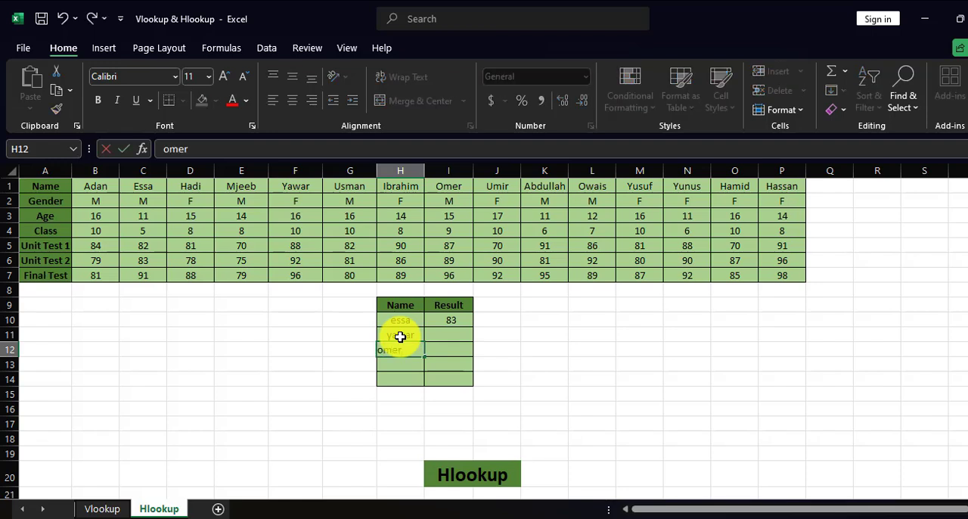
pyautogui.write('er')
pyautogui.press('Return')
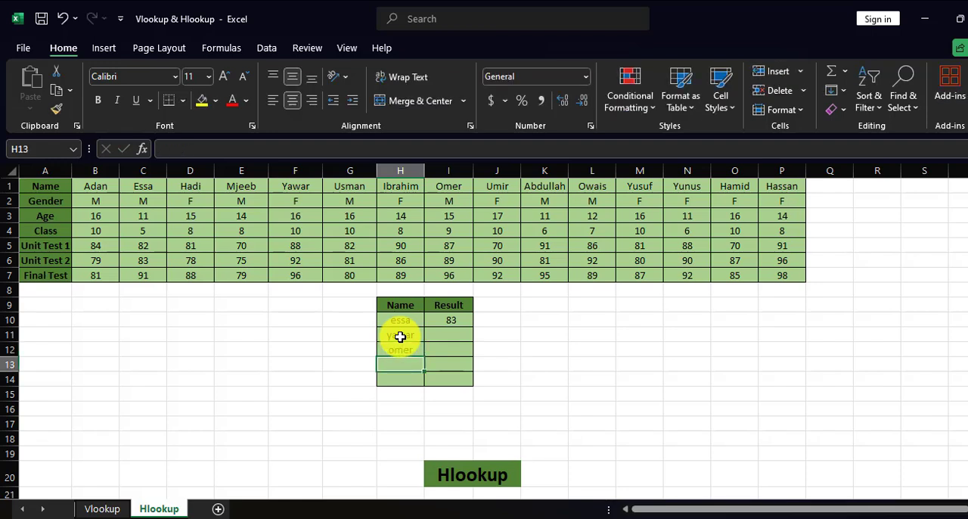
# Step: Fill in H13 and H14 with the student names listed in J1 and K1
pyautogui.write('um')
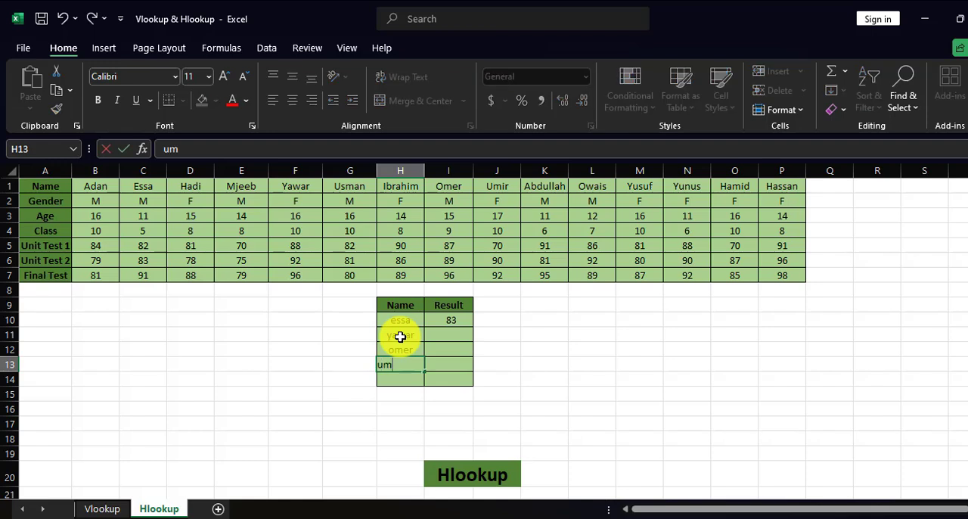
pyautogui.write('ir')
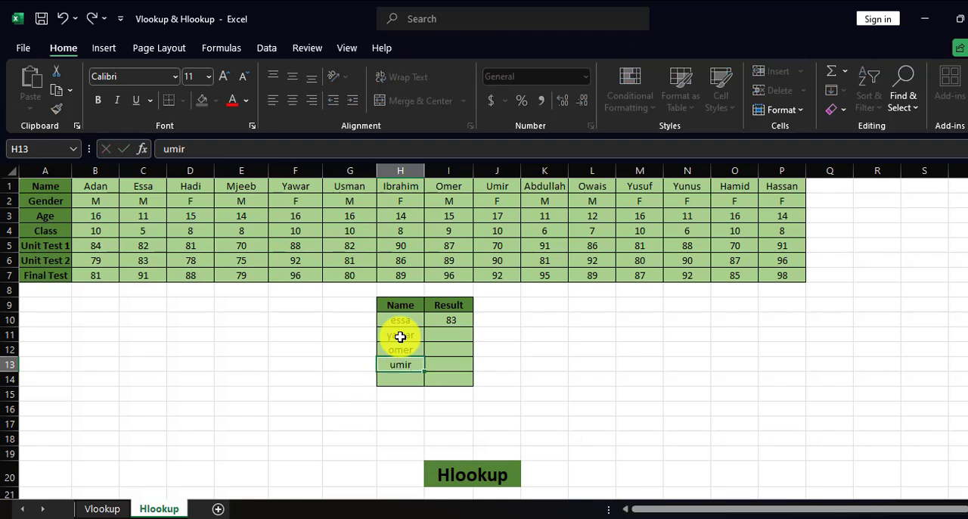
pyautogui.press('Return')
pyautogui.write('abdullah')
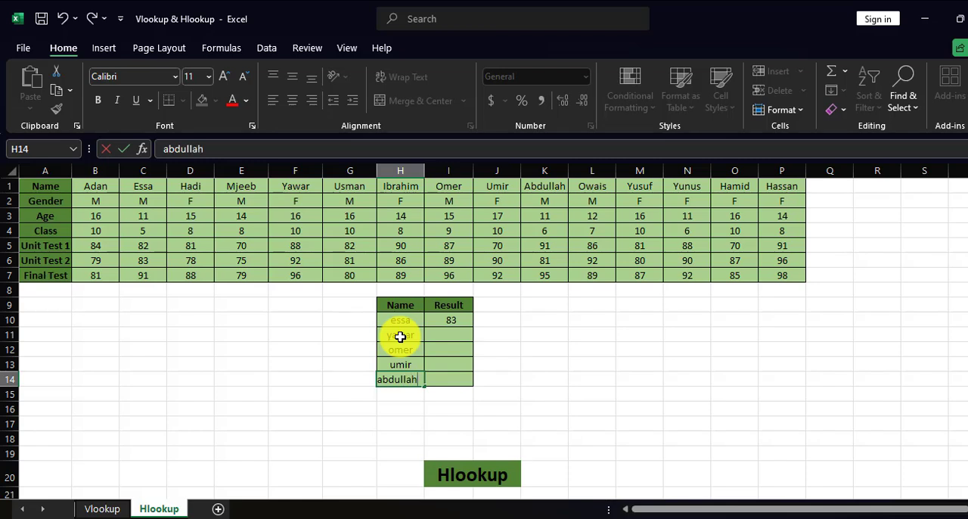
# Step: Try to fill the HLOOKUP formula from I10 down through I14
pyautogui.click(459, 318)
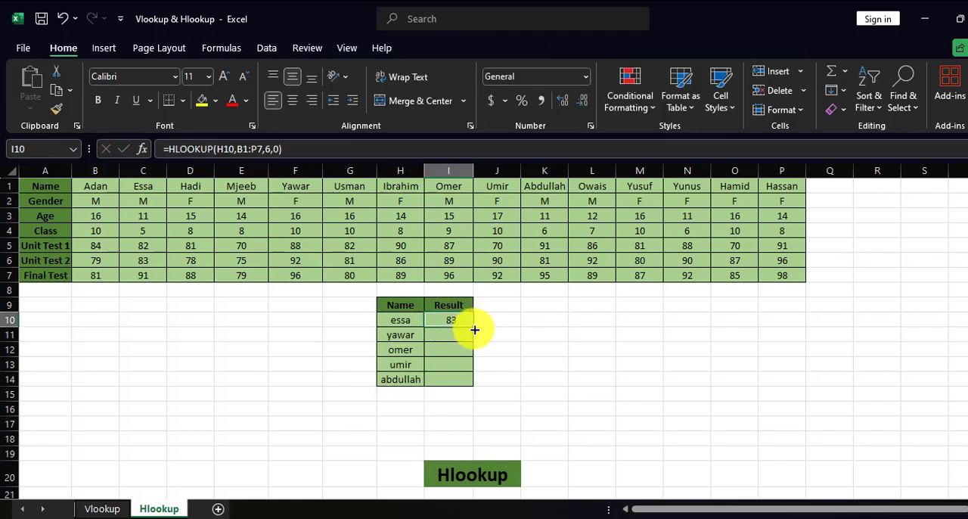
pyautogui.moveTo(472, 327); pyautogui.dragTo(470, 384)
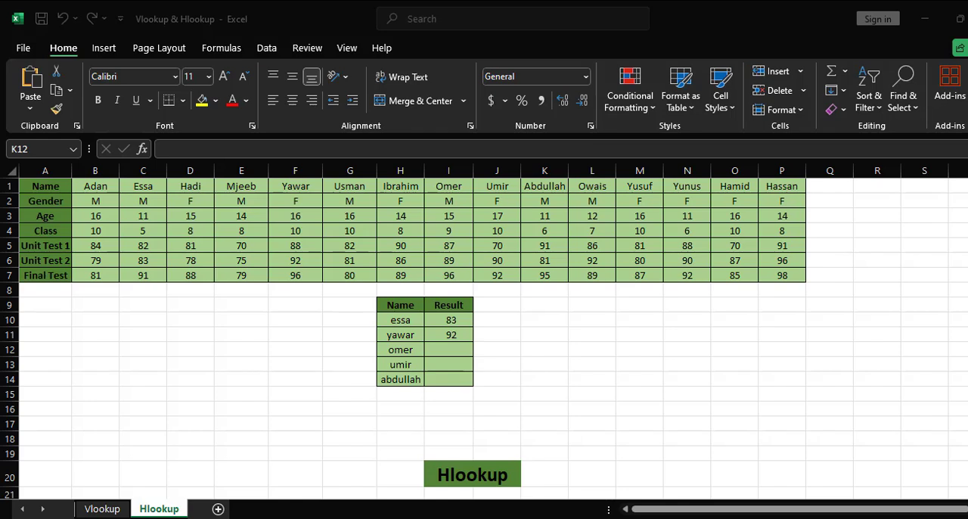
# Step: Enter an HLOOKUP in I12 with lookup value H12, table array B1:P7, row index 2 for Gender and exact match 0
pyautogui.click(433, 346)
pyautogui.click(434, 349)
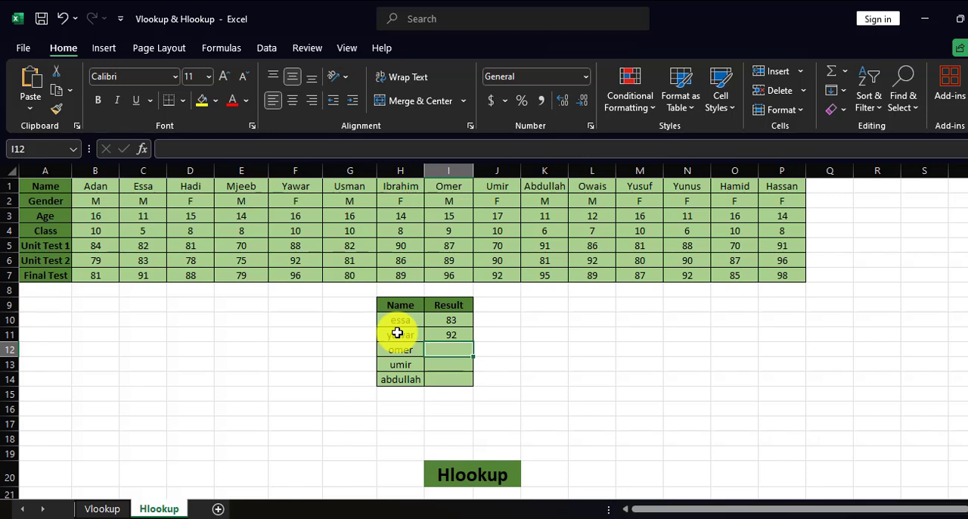
pyautogui.write('=hlo')
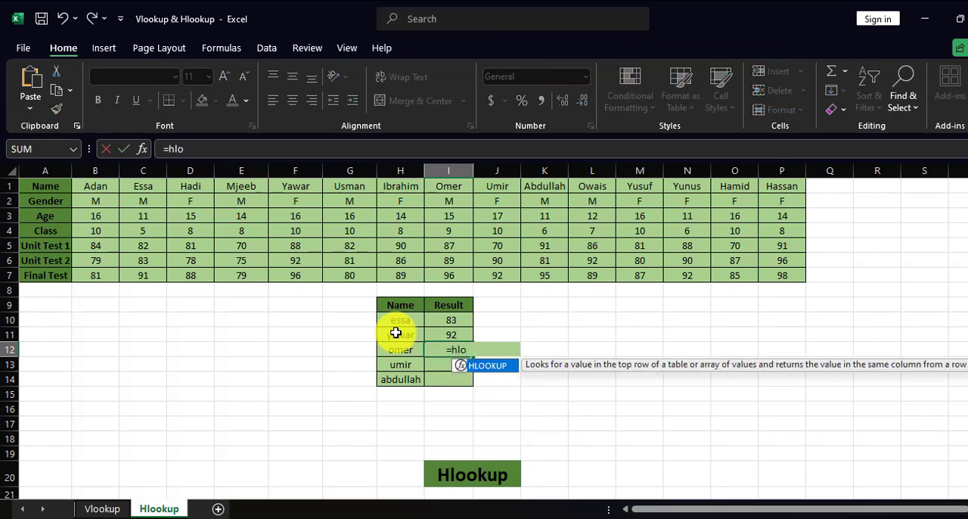
pyautogui.press('Tab')
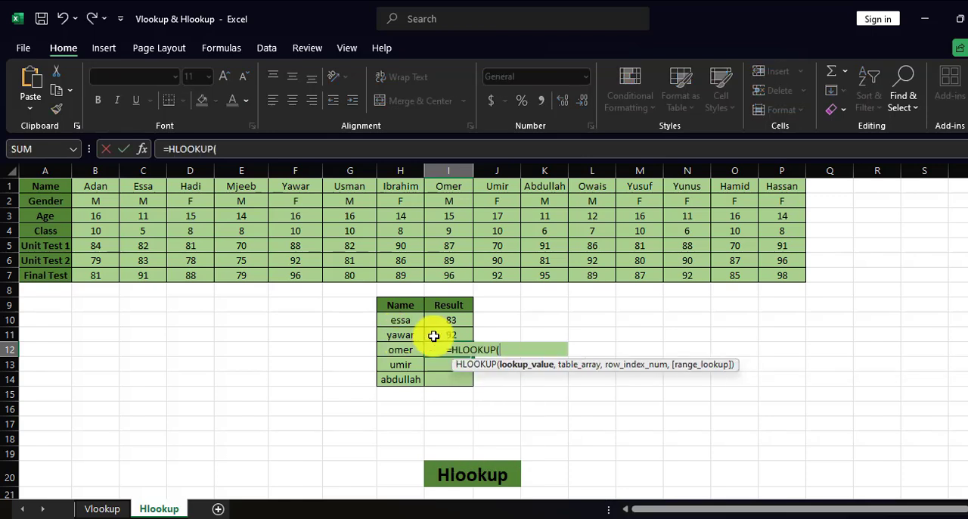
pyautogui.click(406, 350)
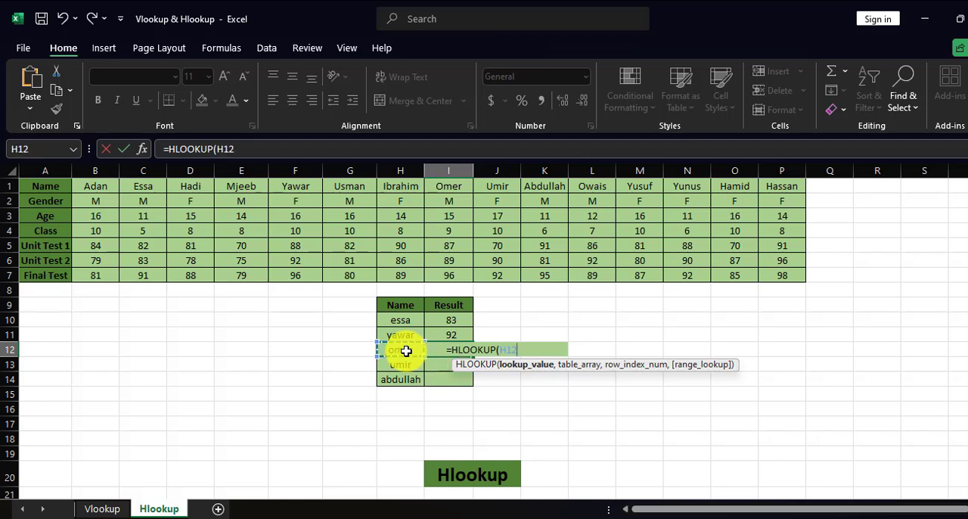
pyautogui.write(',')
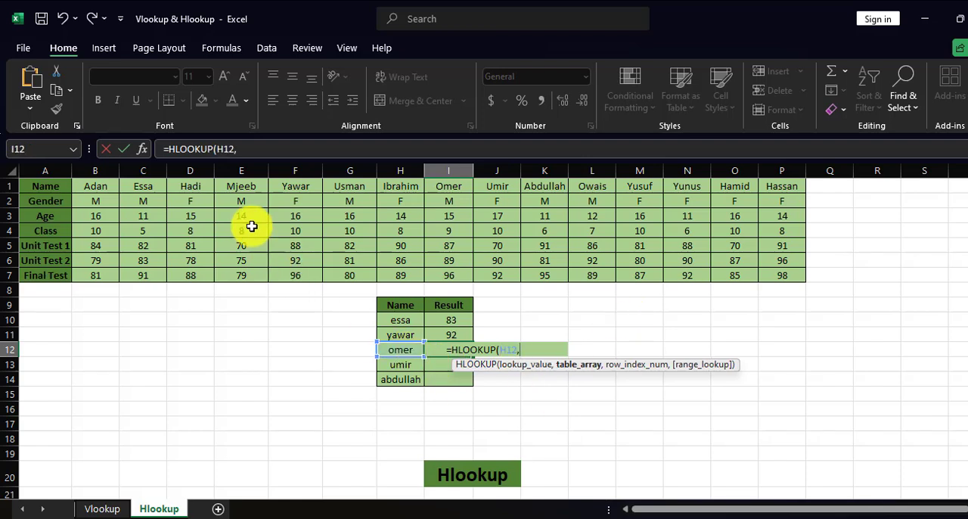
pyautogui.moveTo(104, 191); pyautogui.dragTo(769, 274)
pyautogui.write(',2')
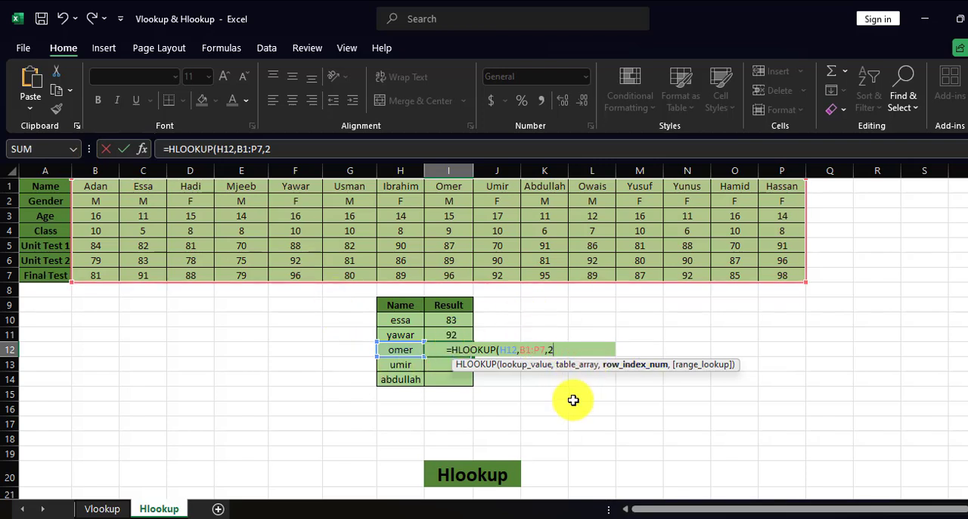
pyautogui.write(',0')
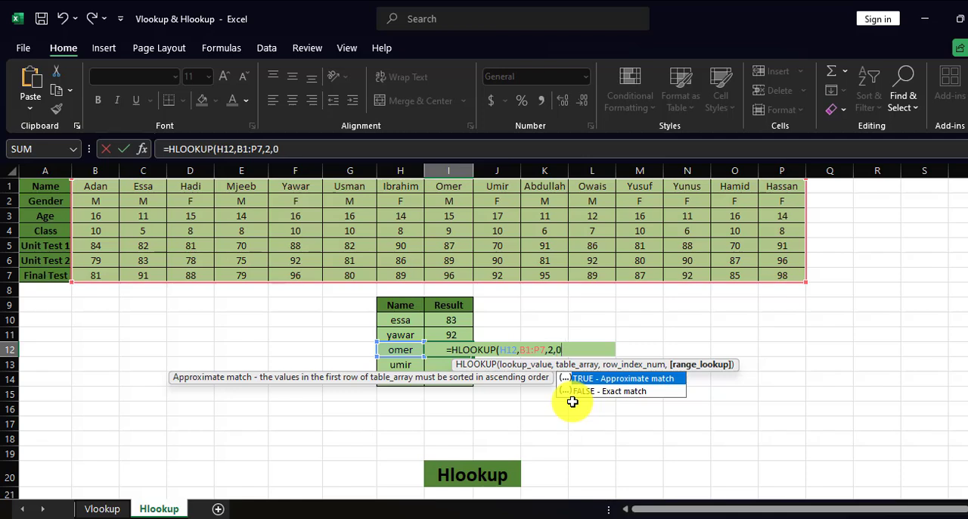
pyautogui.press('Return')
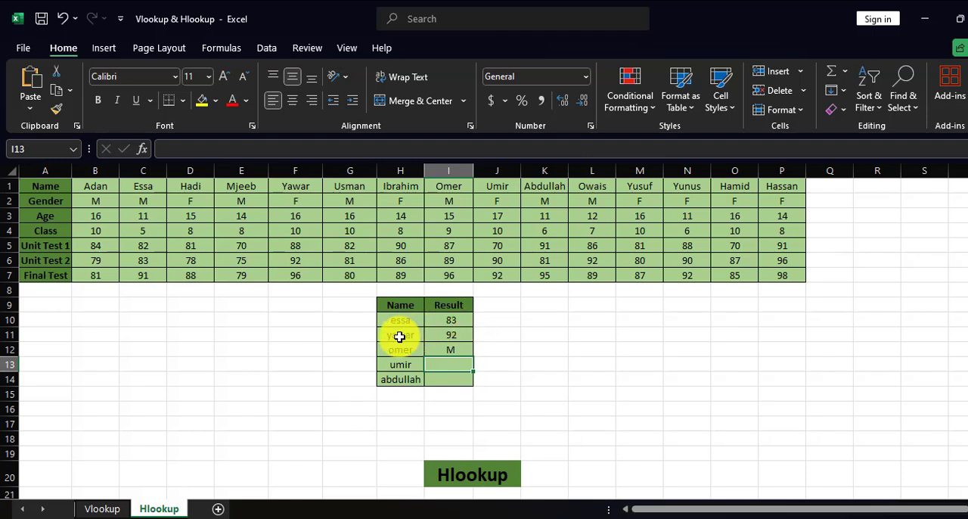
# Step: Try to fill the Gender HLOOKUP from I12 down to I14 and inspect the copied formula in I13
pyautogui.click(446, 348)
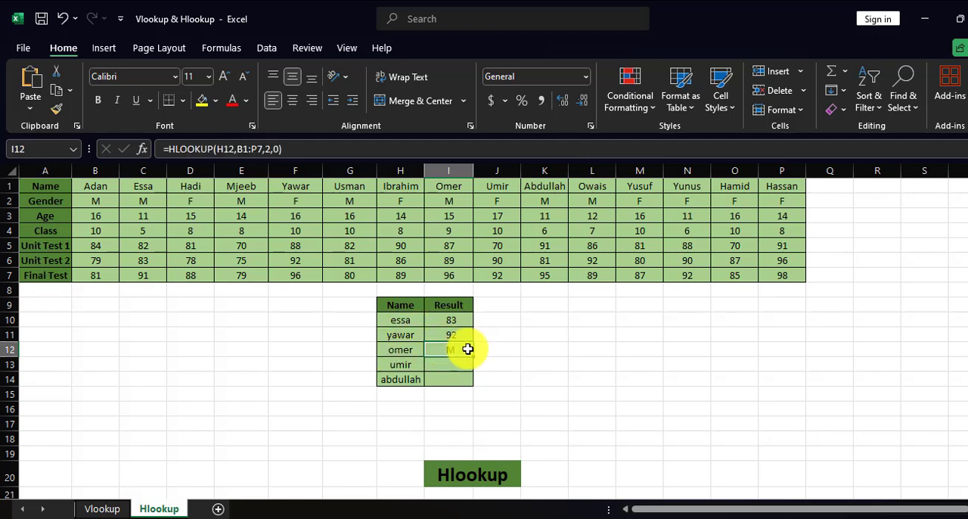
pyautogui.doubleClick(473, 356)
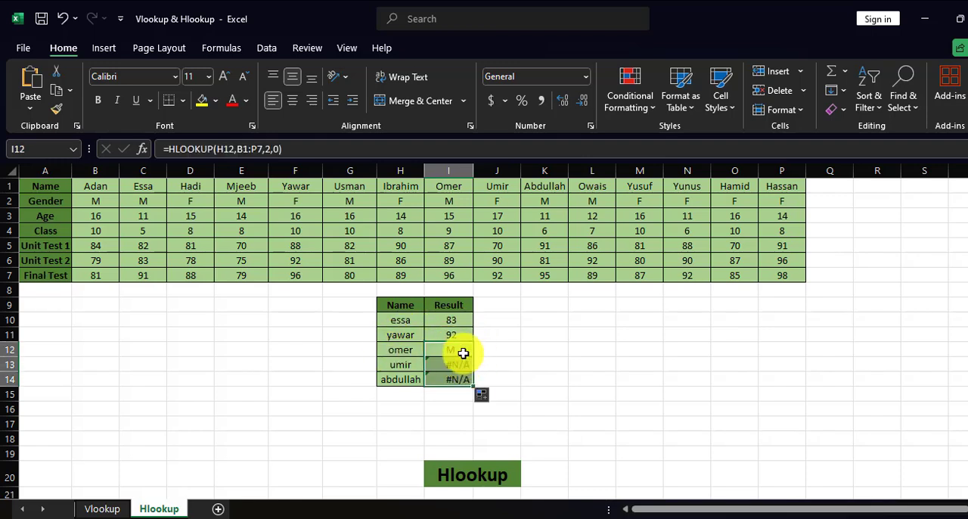
pyautogui.click(464, 363)
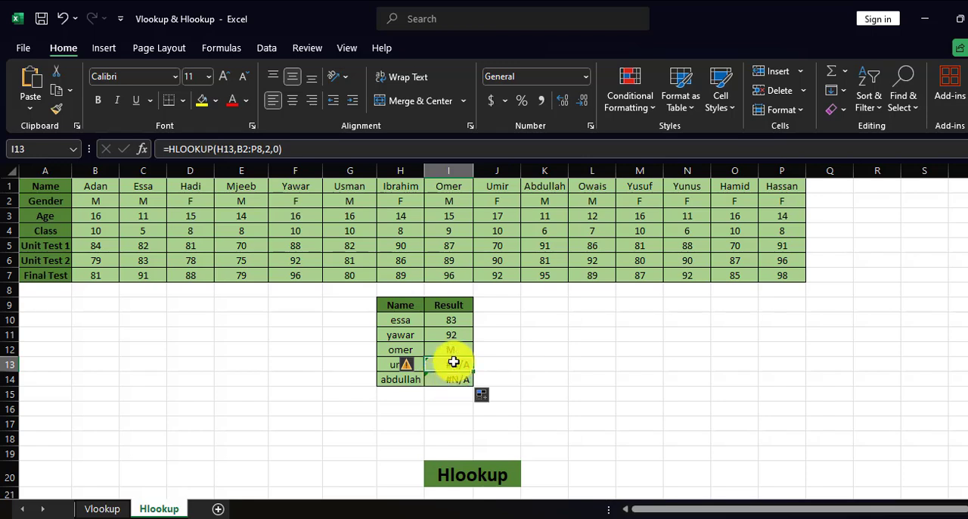
pyautogui.click(499, 375)
# Step: Clear the copied HLOOKUP formulas from I13:I14
pyautogui.moveTo(466, 367); pyautogui.dragTo(467, 378)
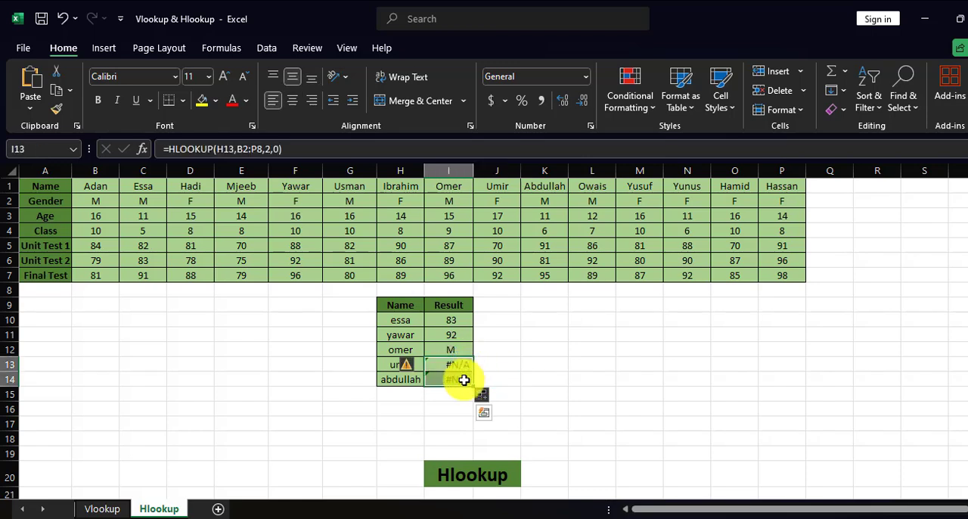
pyautogui.press('Delete')
pyautogui.click(445, 362)
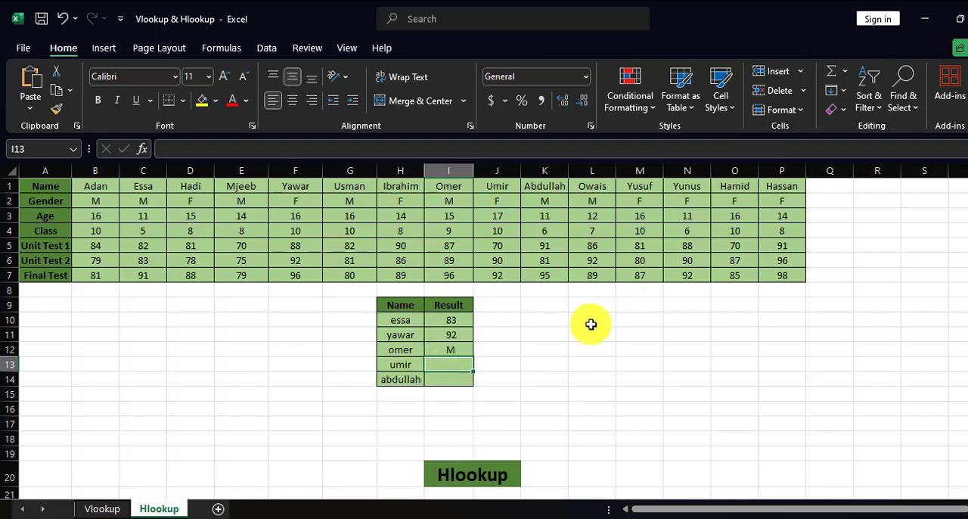
# Step: Replace the lookup name in H12 with the student name listed in F1 to test the Gender lookup
pyautogui.click(398, 352)
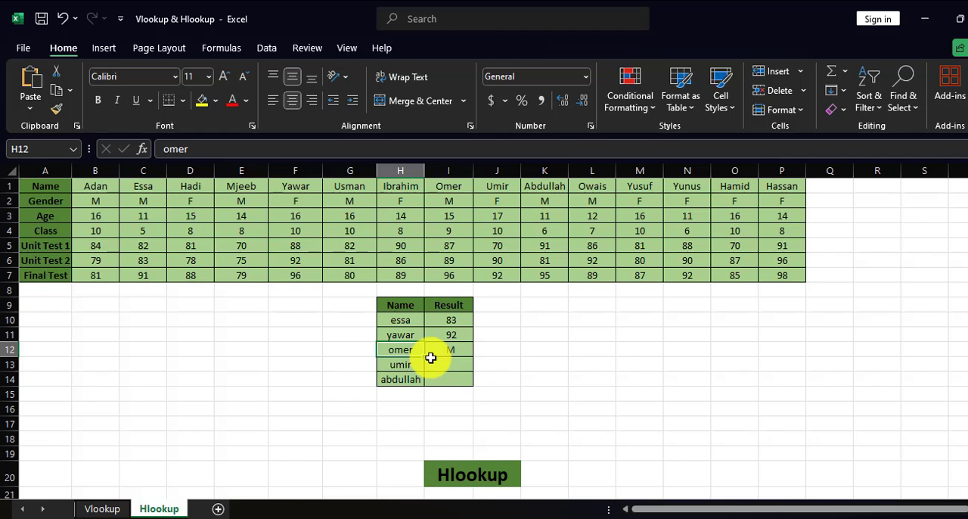
pyautogui.write('yawar')
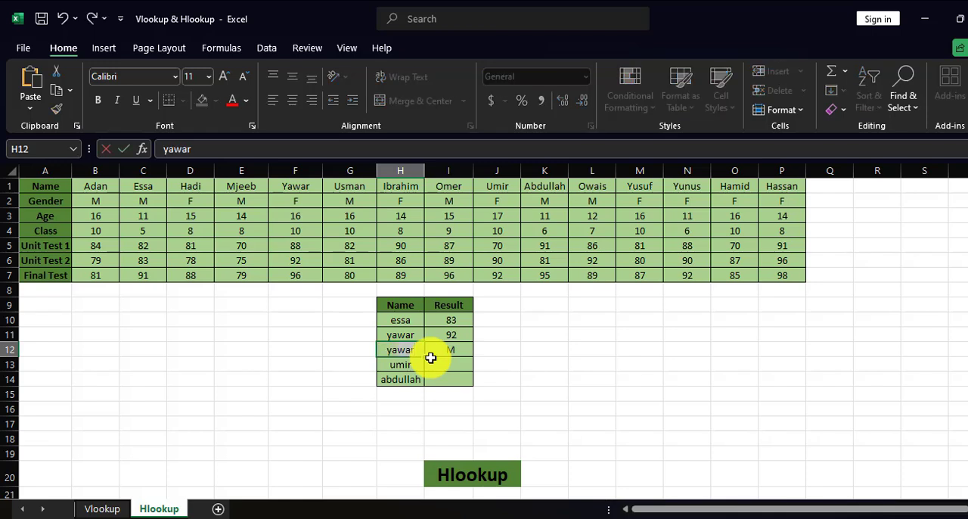
pyautogui.press('Return')
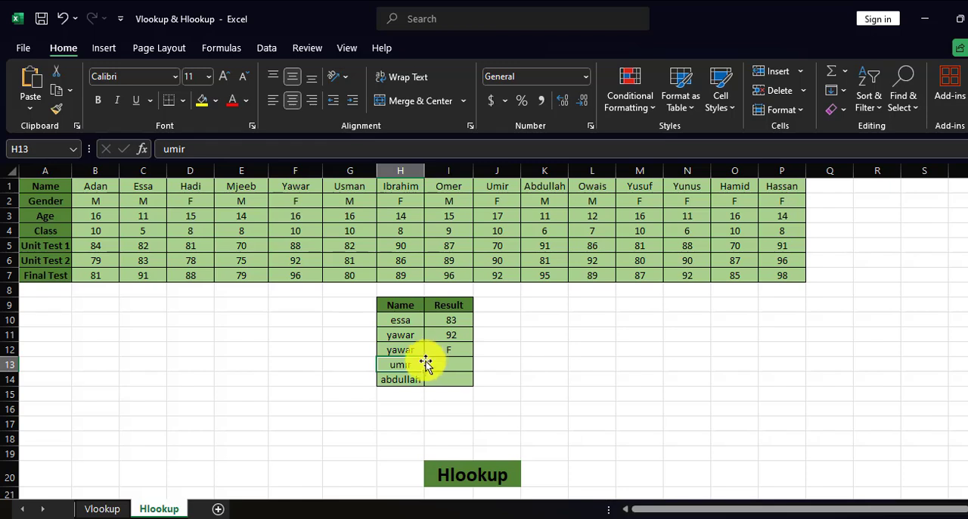
# Step: Change the lookup name in H12 to the student name listed in K1
pyautogui.click(416, 345)
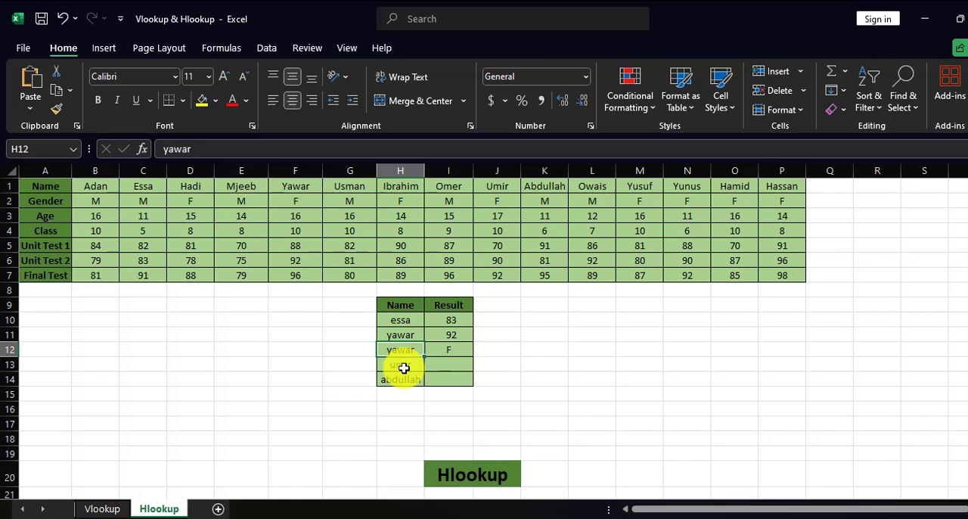
pyautogui.write('abdullah')
pyautogui.press('Return')
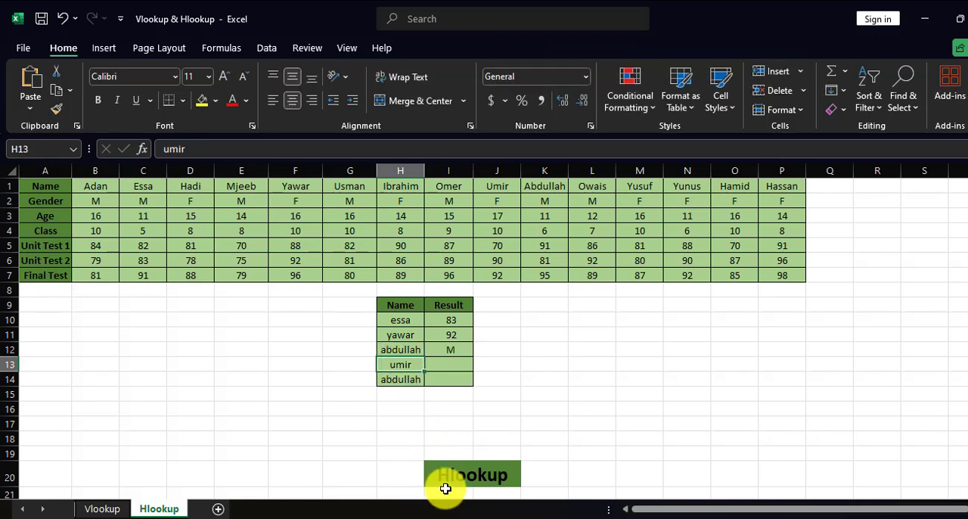
# Step: Enter an HLOOKUP in I13 that finds the name in H13 within B1:P7 and returns row 7, Final Test, with exact match 0
pyautogui.click(435, 365)
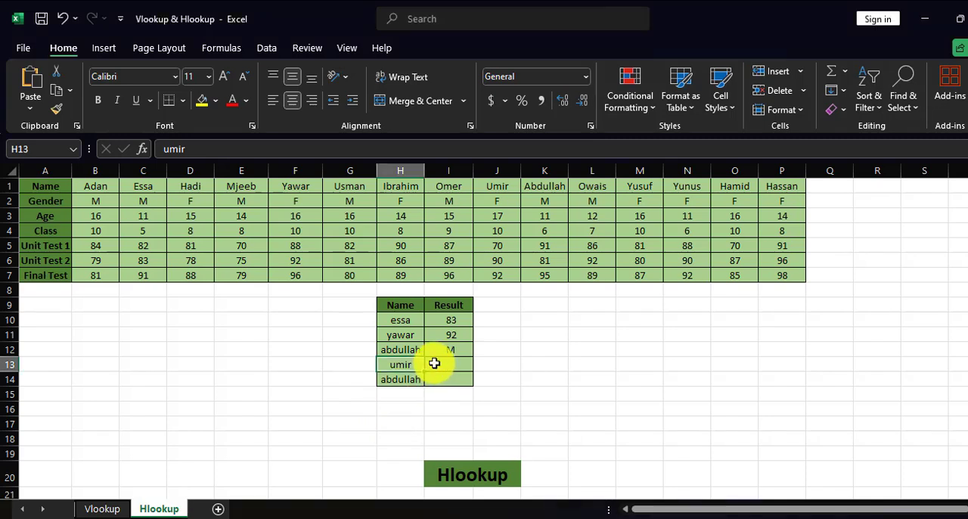
pyautogui.click(446, 366)
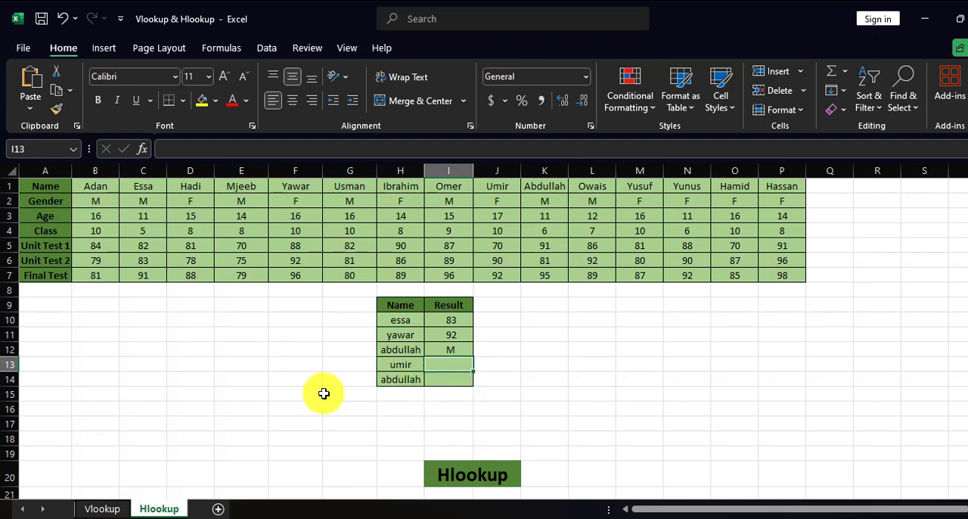
pyautogui.write('=')
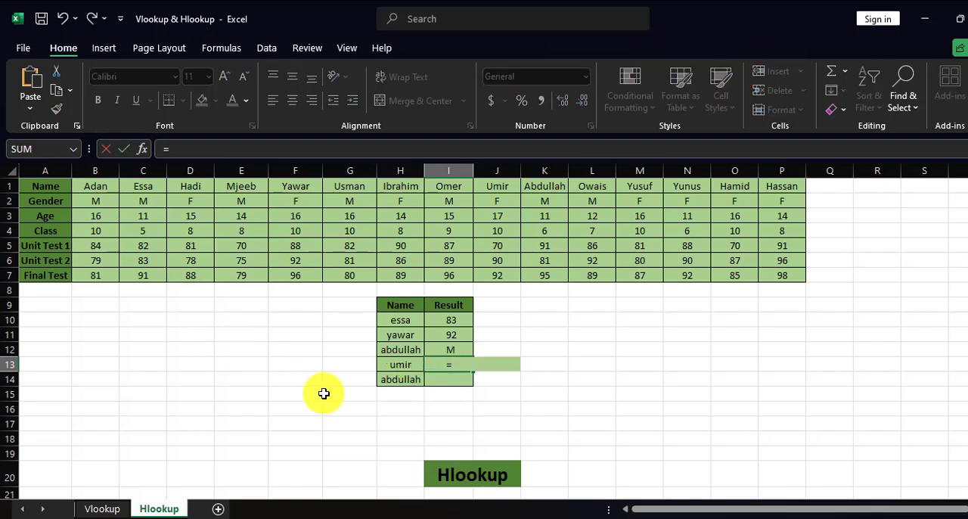
pyautogui.write('hl')
pyautogui.press('Tab')
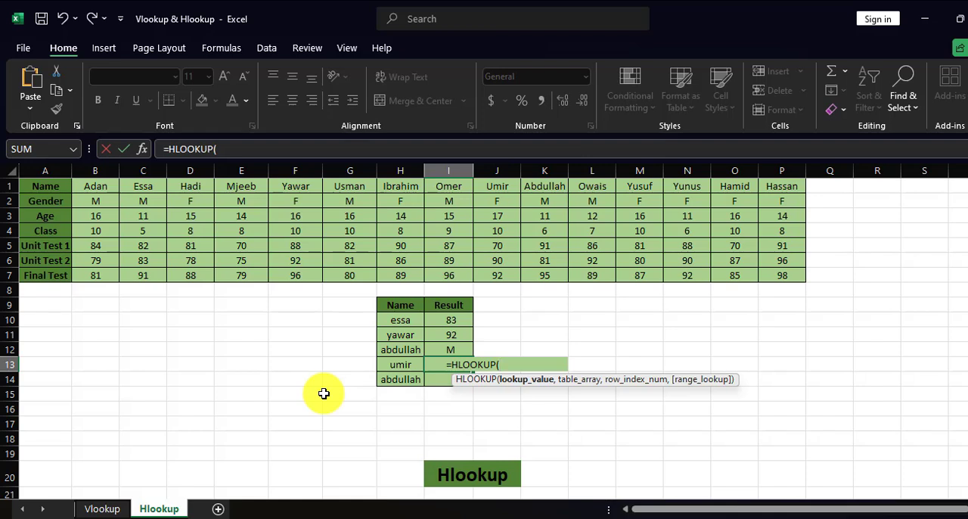
pyautogui.click(397, 367)
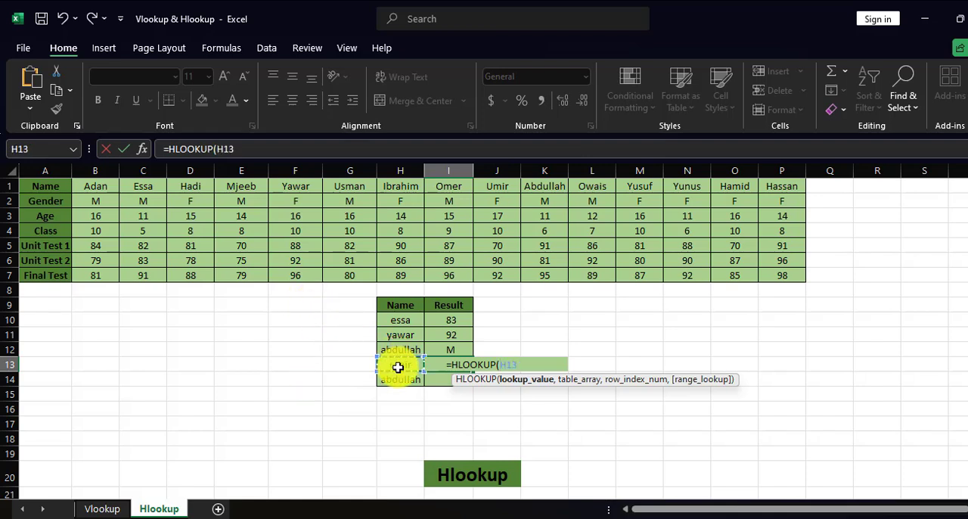
pyautogui.write(',')
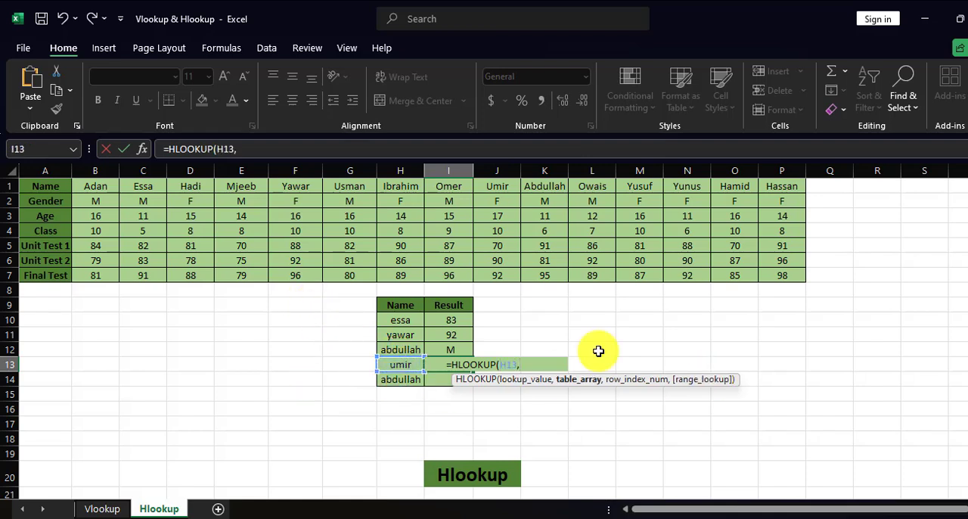
pyautogui.moveTo(106, 190); pyautogui.dragTo(779, 274)
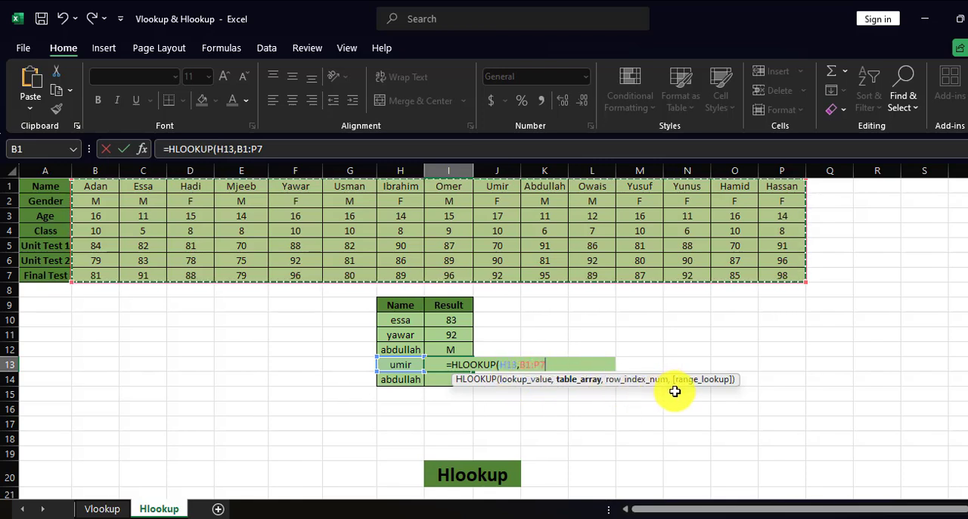
pyautogui.write(',7')
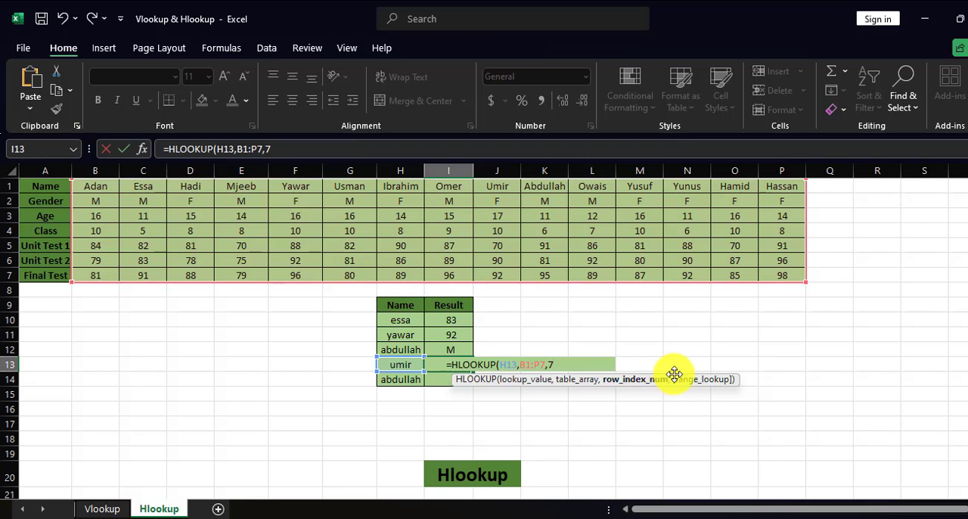
pyautogui.write(',')
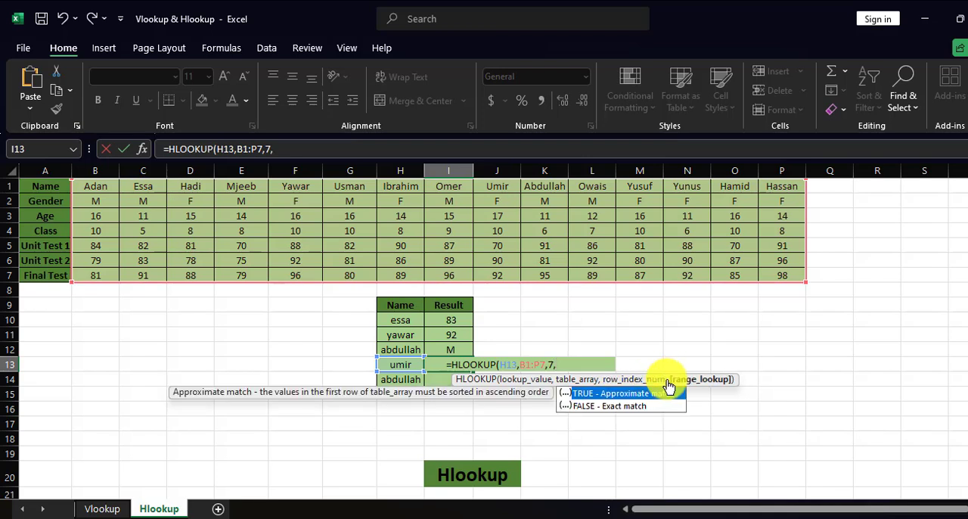
pyautogui.write('0')
pyautogui.press('Return')
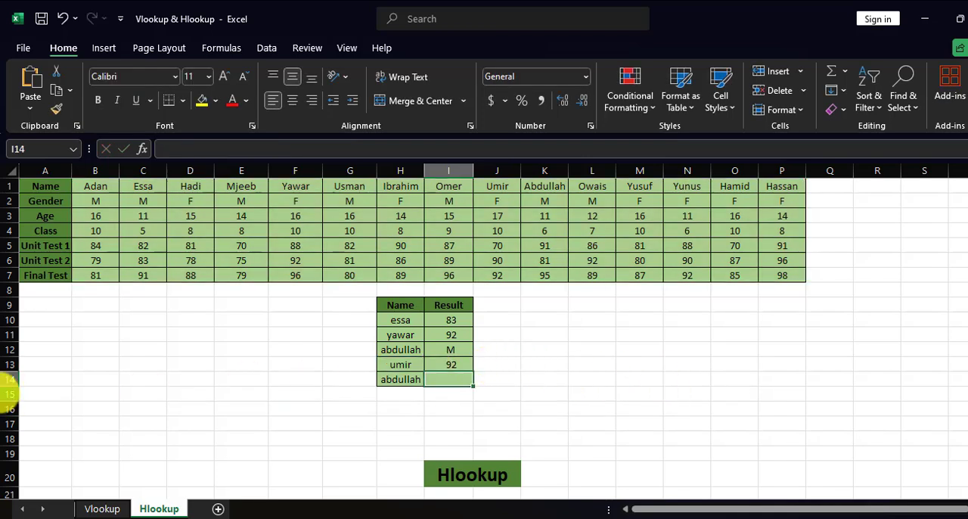
# Step: Try to fill the Final Test HLOOKUP from I13 down to I14, and clear the copied formula
pyautogui.click(457, 366)
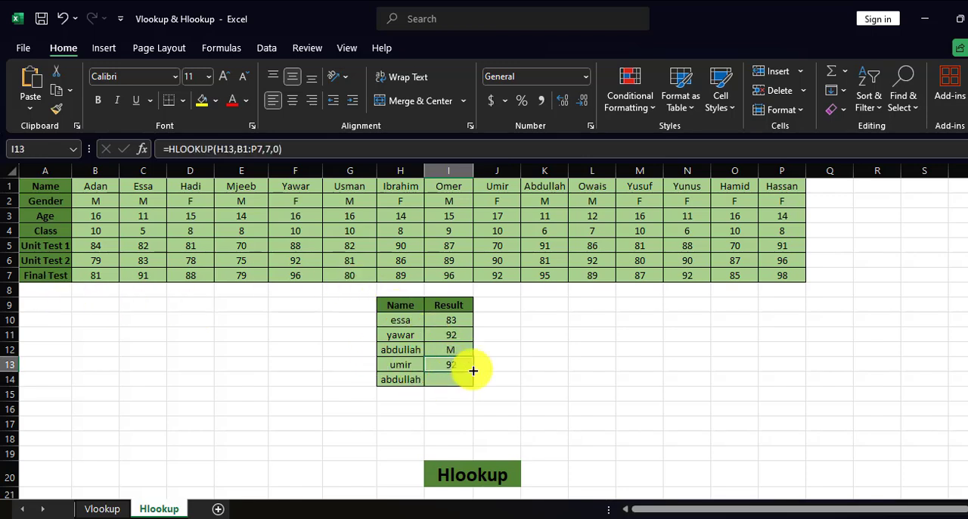
pyautogui.doubleClick(474, 371)
pyautogui.click(458, 378)
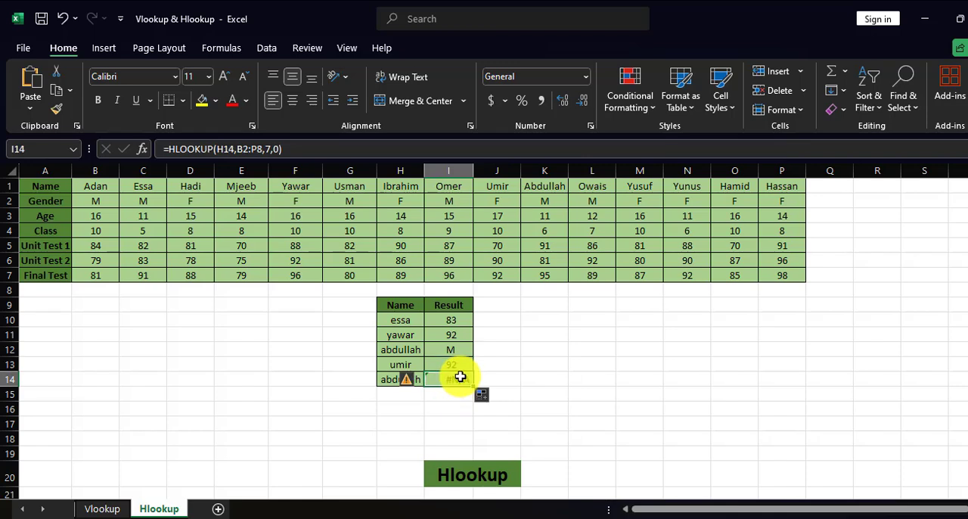
pyautogui.press('Delete')
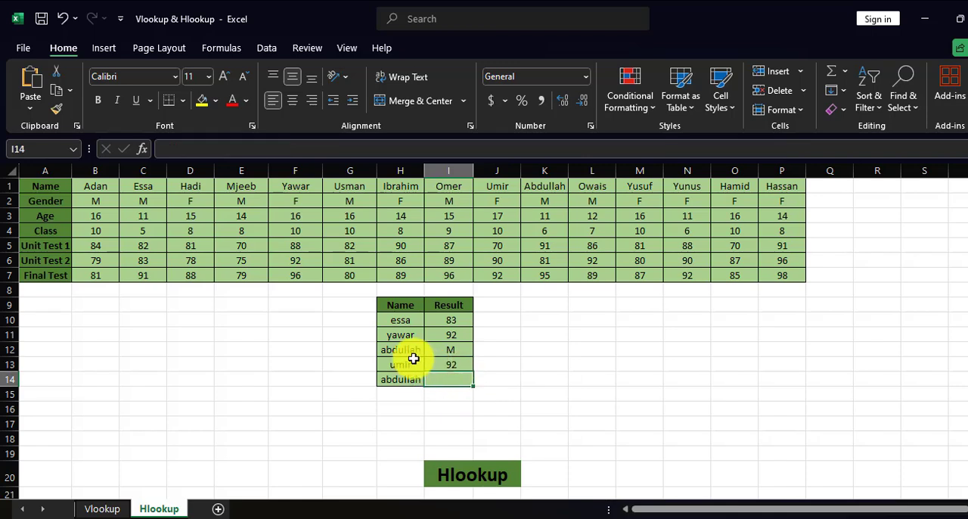
# Step: Replace the lookup name in H13 with the student name listed in B1 to test the Final Test lookup
pyautogui.click(403, 360)
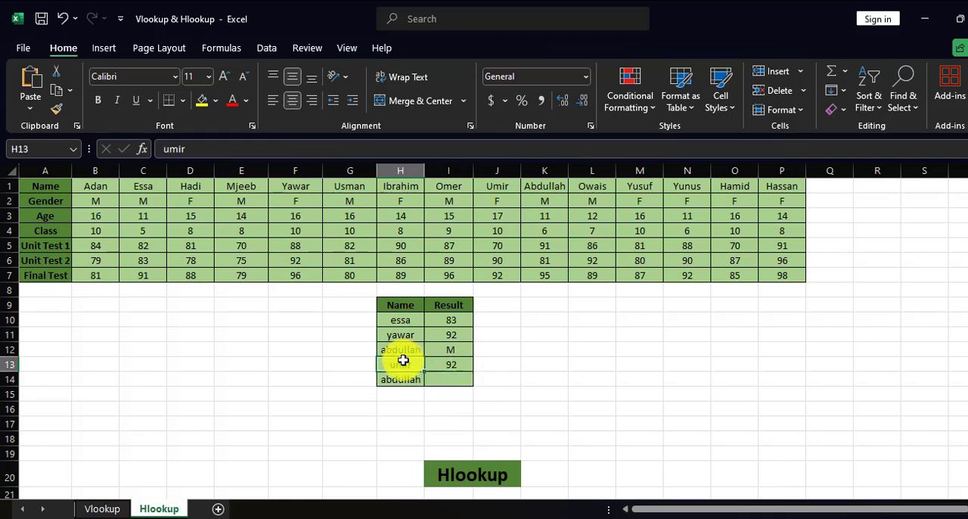
pyautogui.write('da')
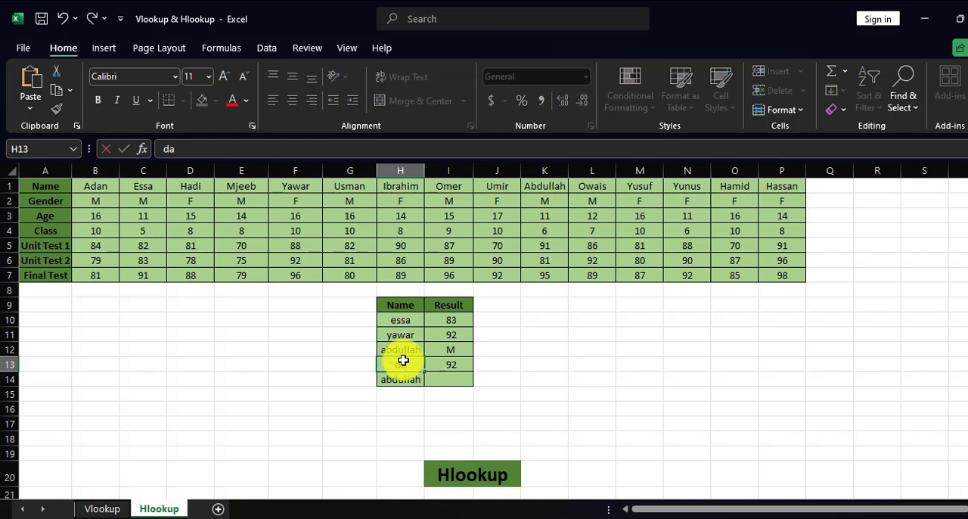
pyautogui.write('dan')
pyautogui.press('Return')
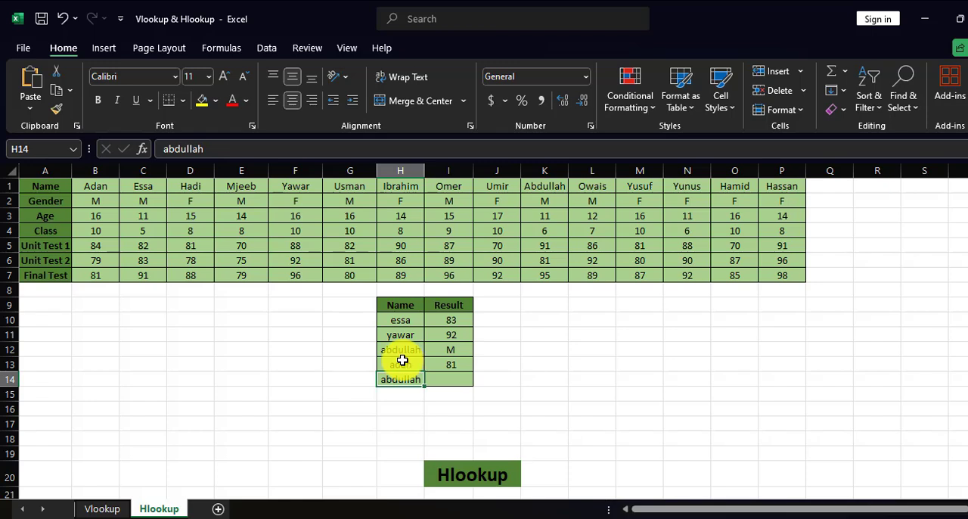
pyautogui.click(248, 321)
pyautogui.click(442, 381)
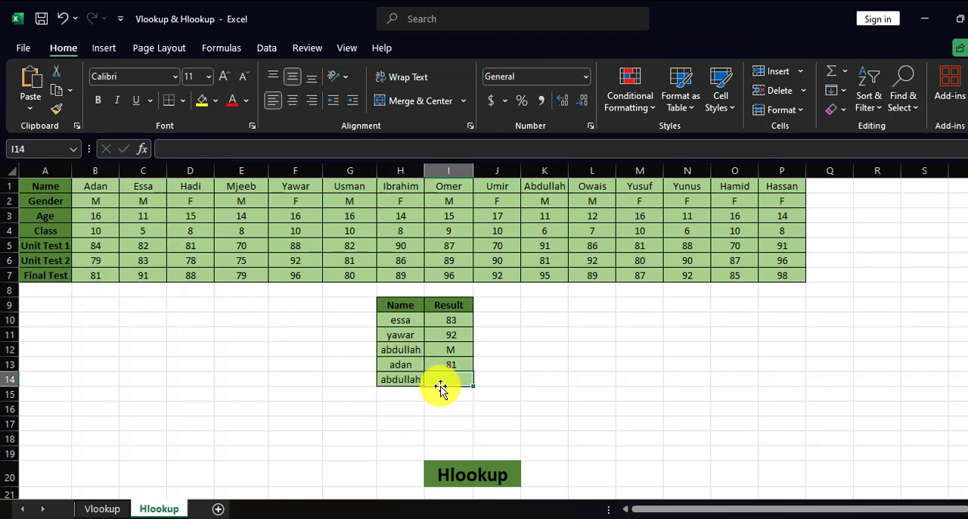
pyautogui.scroll(-2, 410, 406)
pyautogui.scroll(2, 417, 407)
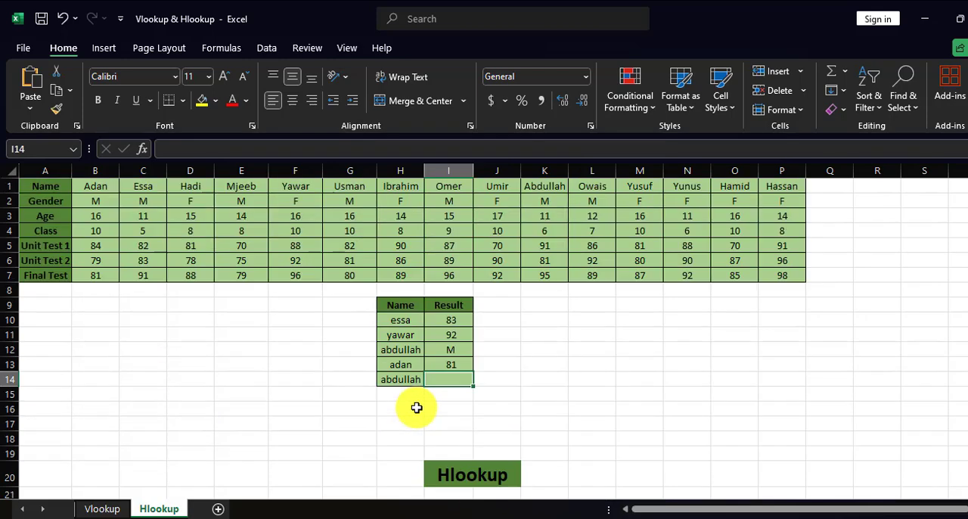
# Step: Compare the vertical student table on the Vlookup sheet with the horizontal student table on the Hlookup sheet
pyautogui.click(104, 503)
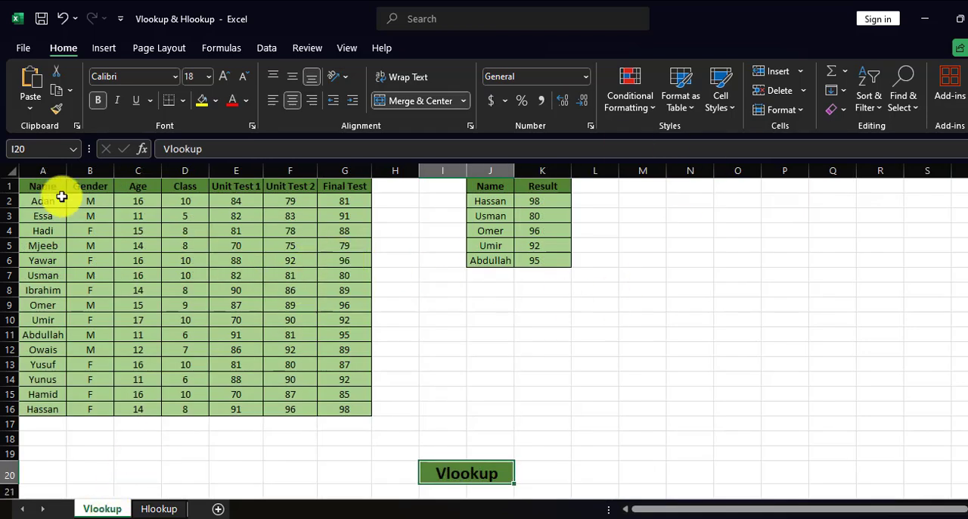
pyautogui.moveTo(62, 201); pyautogui.dragTo(328, 416)
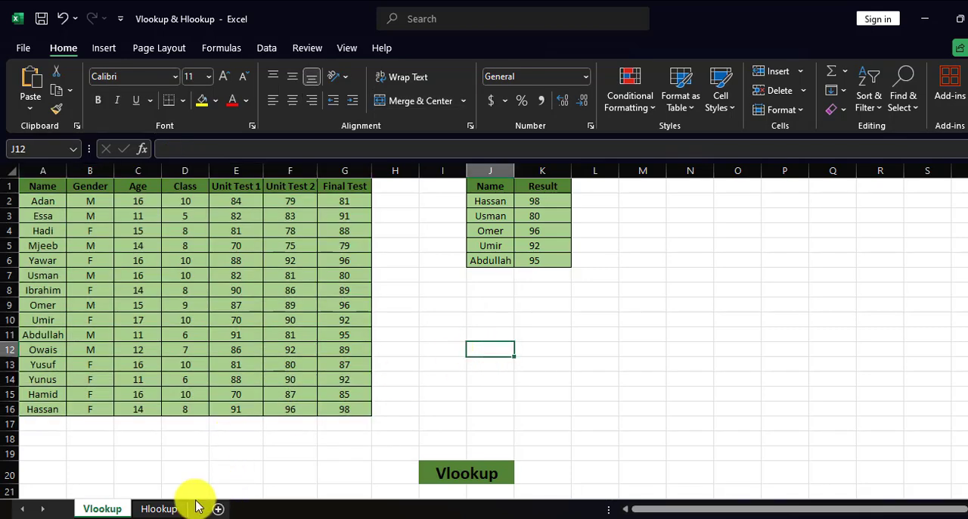
pyautogui.click(159, 508)
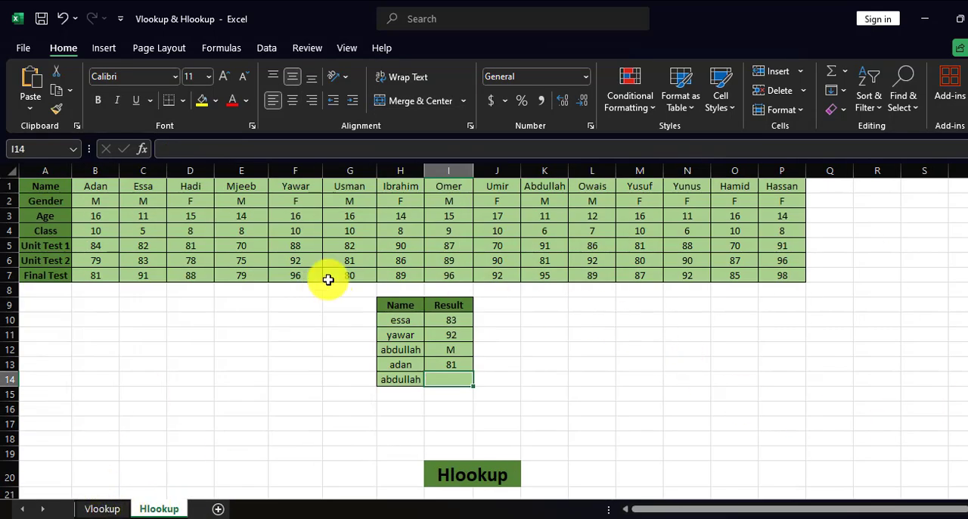
pyautogui.click(39, 189)
pyautogui.moveTo(790, 265); pyautogui.dragTo(809, 274)
pyautogui.click(592, 364)
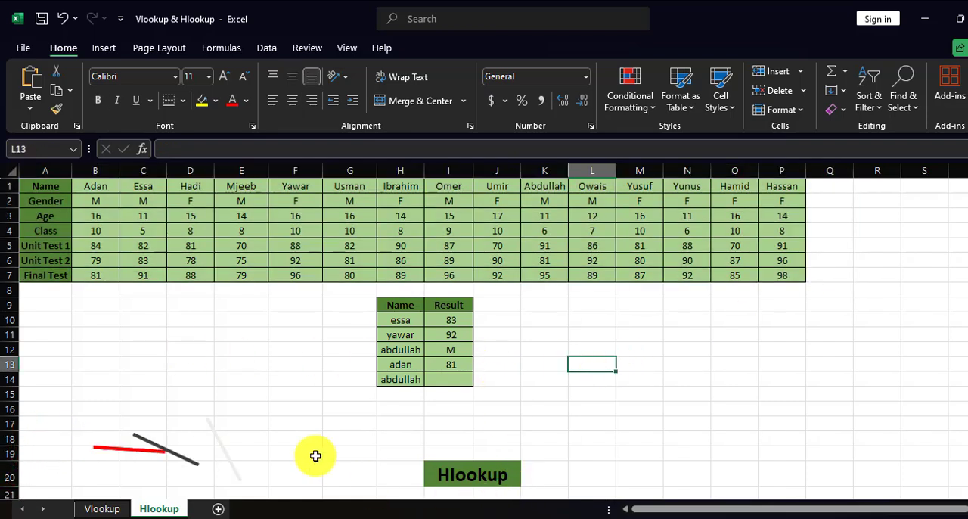